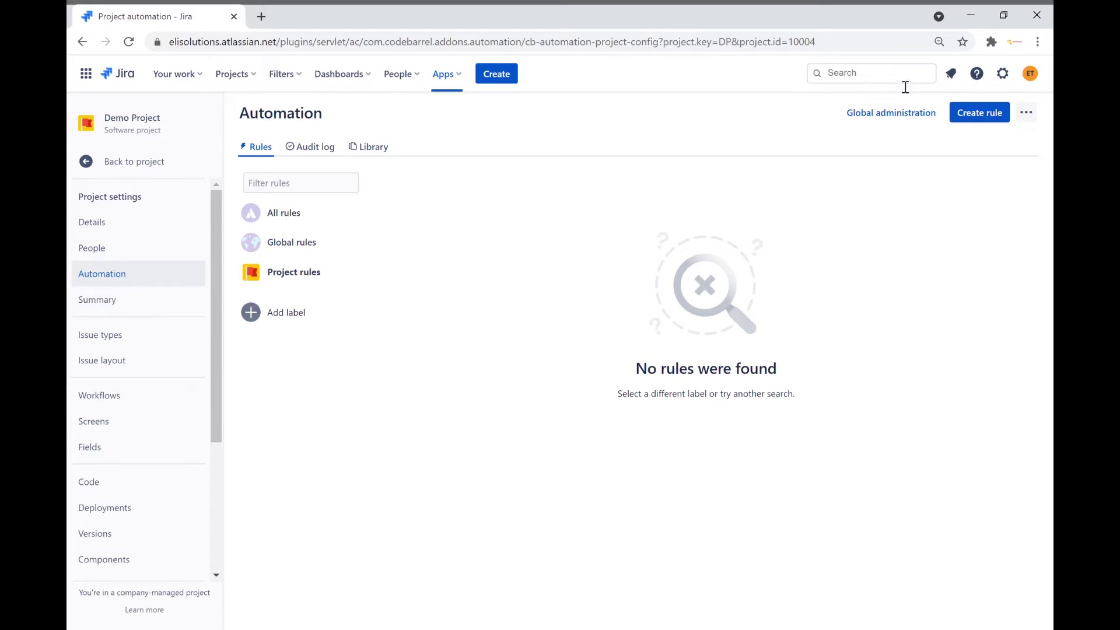
Step: Create a Number custom field named 'Time To Acknowledge' and save its screen associations
{"action": "left_click", "coordinate": [1003, 74]}
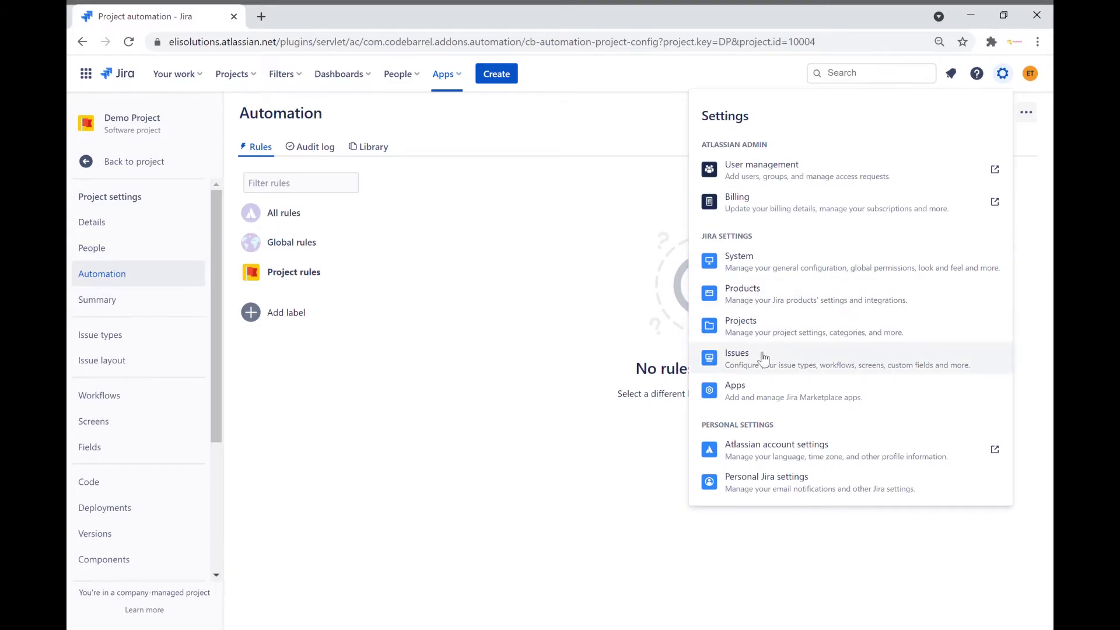
{"action": "left_click", "coordinate": [739, 358]}
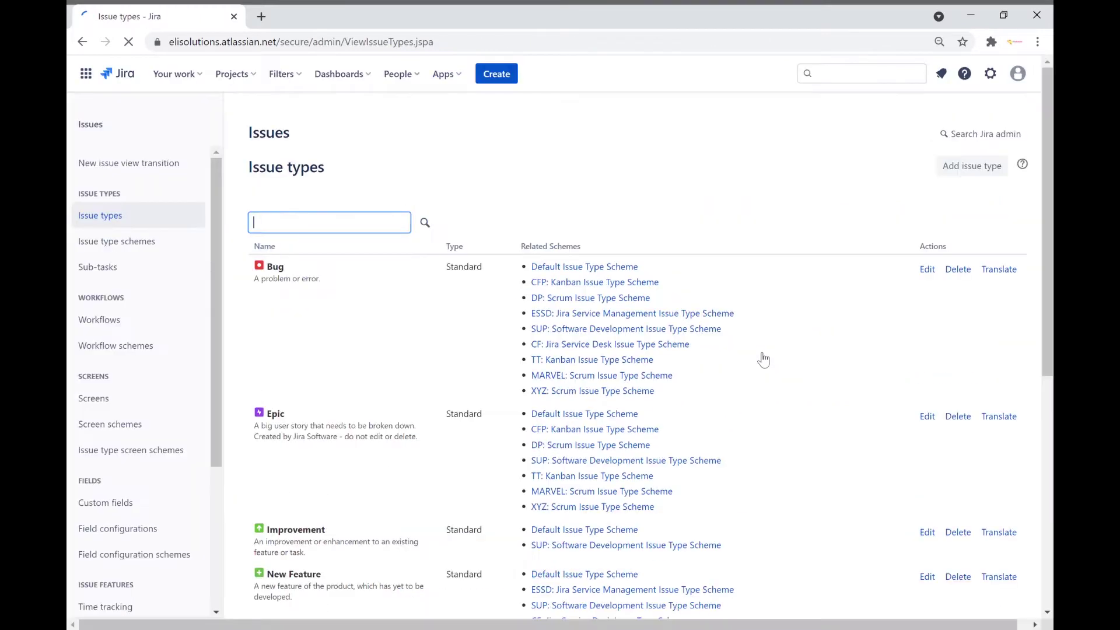
{"action": "left_click", "coordinate": [123, 505]}
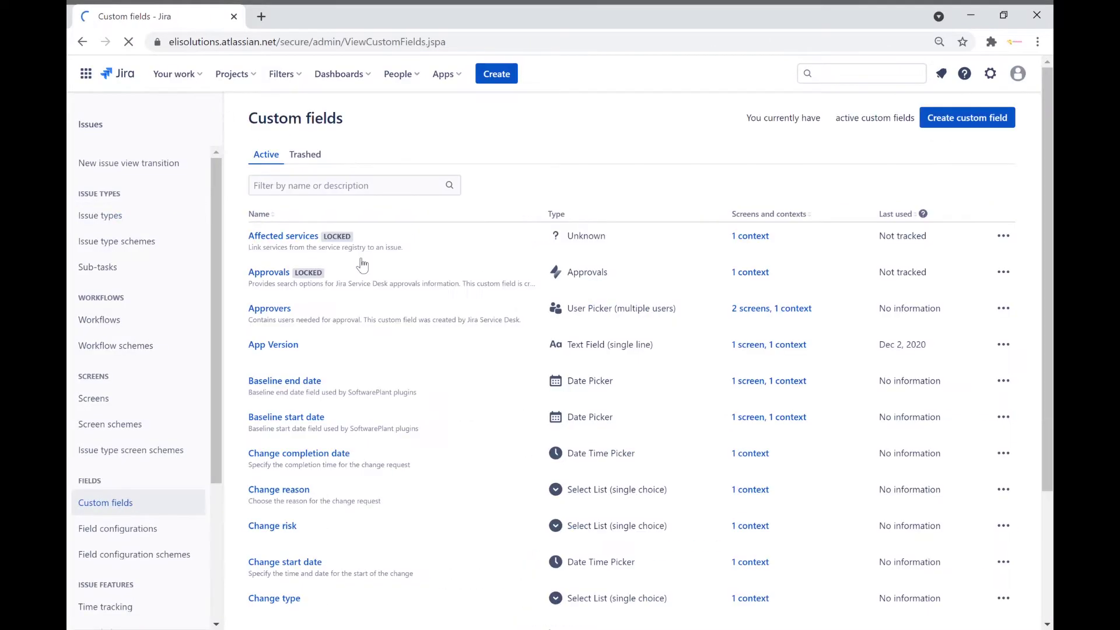
{"action": "left_click", "coordinate": [947, 125]}
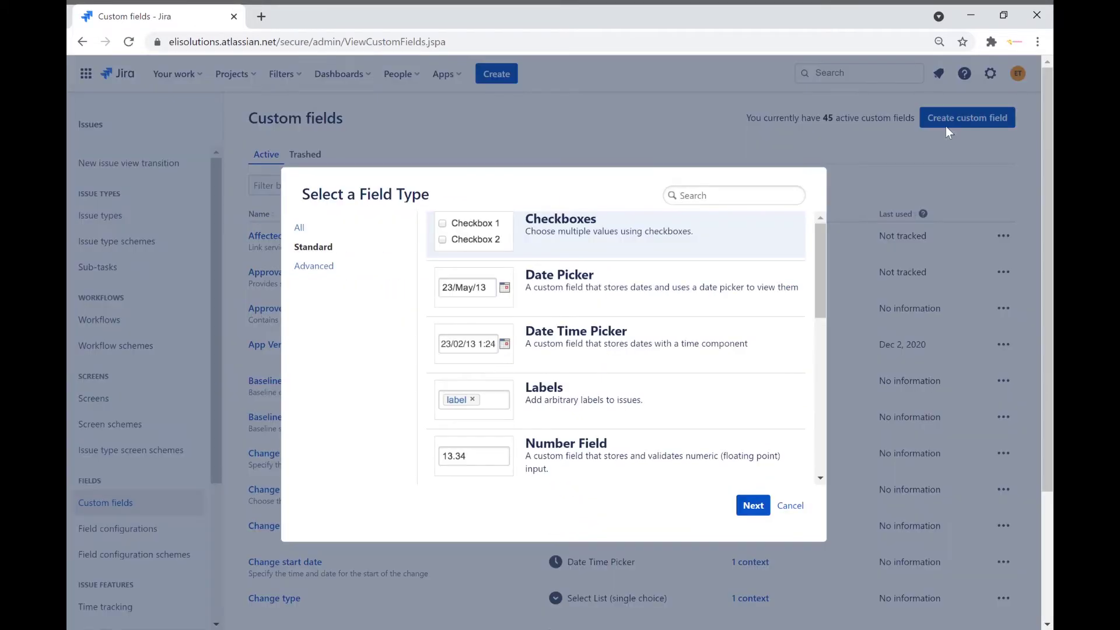
{"action": "left_click", "coordinate": [753, 505]}
{"action": "type", "text": "Time To Acknowledge"}
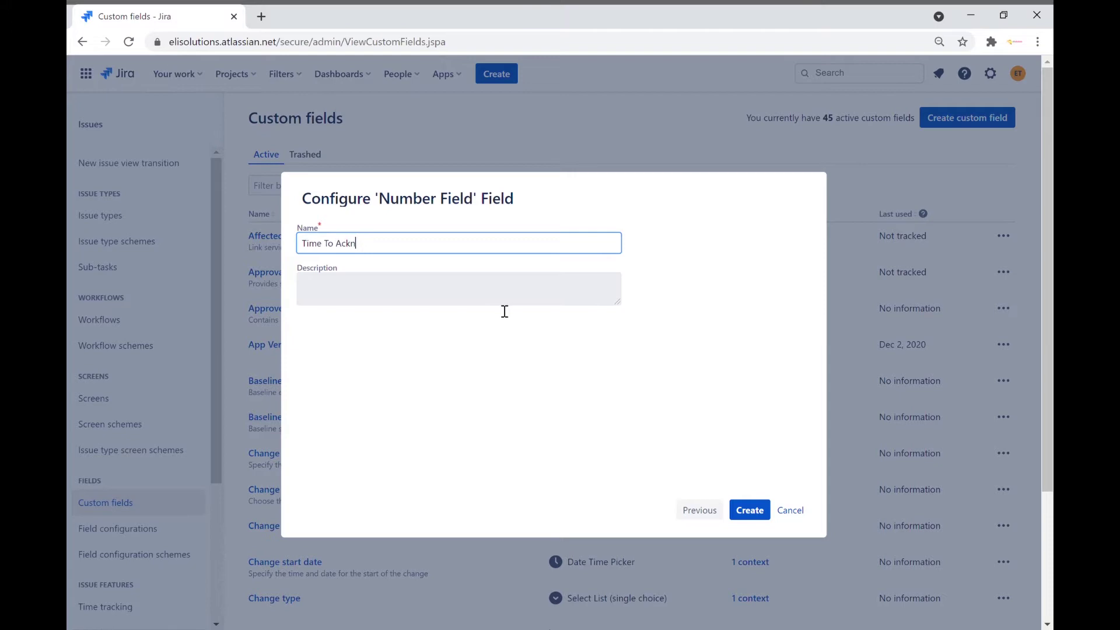
{"action": "left_click", "coordinate": [561, 375]}
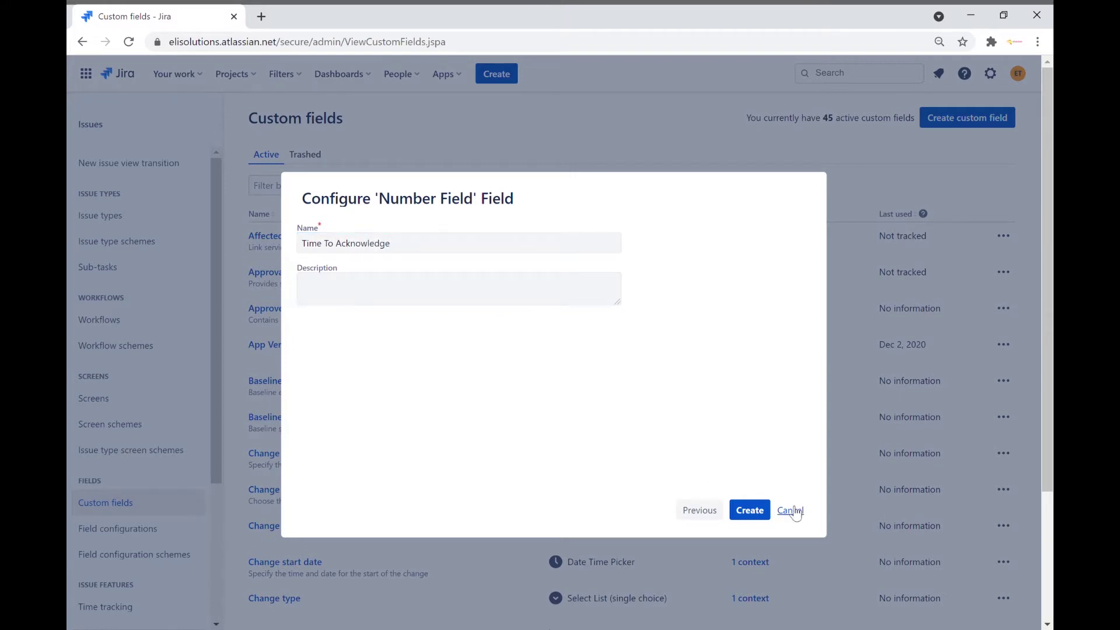
{"action": "left_click", "coordinate": [753, 510]}
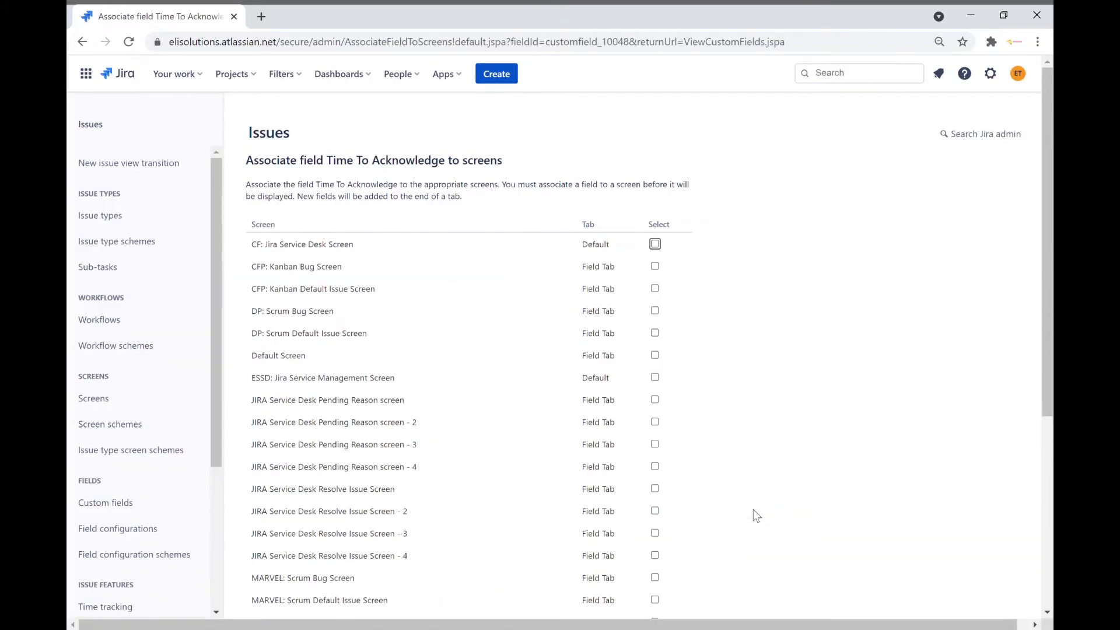
{"action": "scroll", "coordinate": [662, 330], "scroll_direction": "down", "scroll_amount": 5}
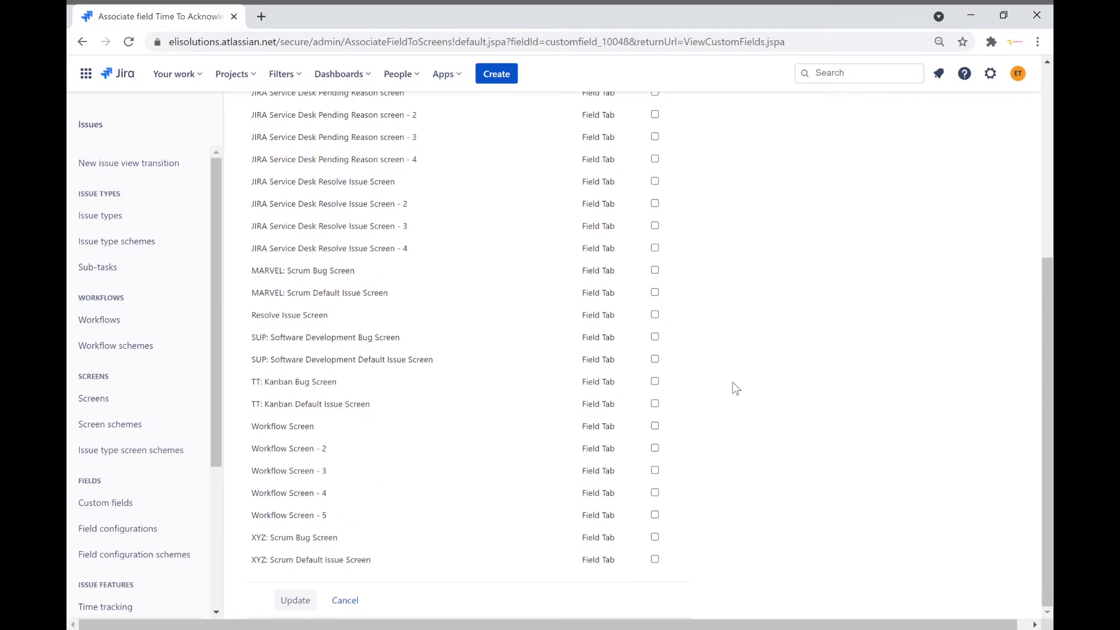
{"action": "left_click", "coordinate": [293, 601]}
Step: Create a Number custom field 'Time To Resolution' and add it to DP: Scrum Default Issue Screen
{"action": "left_click", "coordinate": [948, 124]}
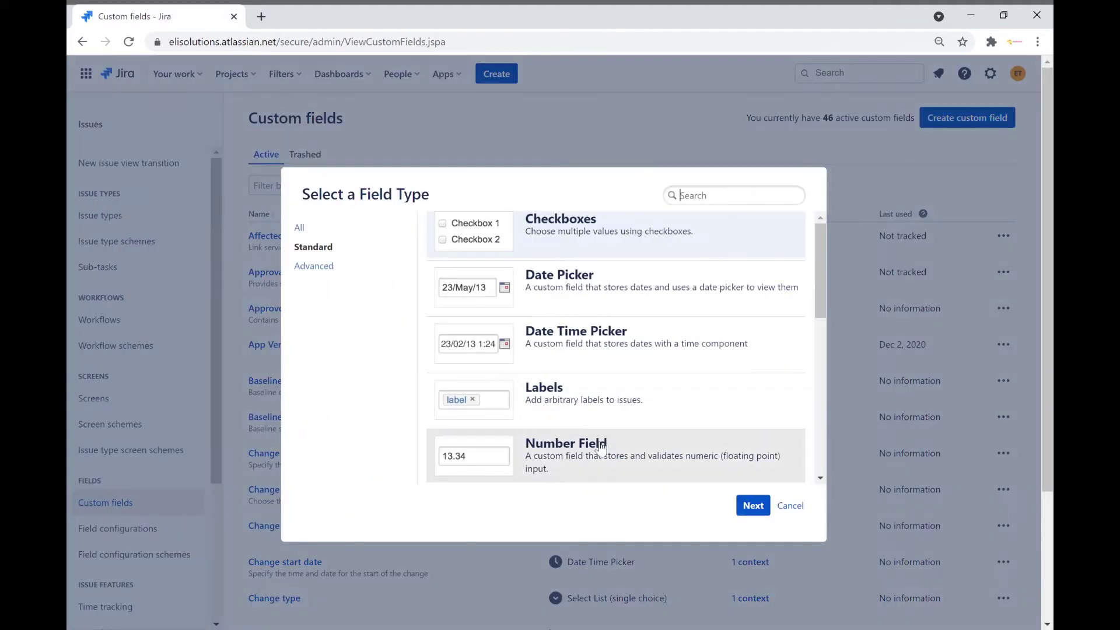
{"action": "left_click", "coordinate": [753, 506]}
{"action": "type", "text": "Time T"}
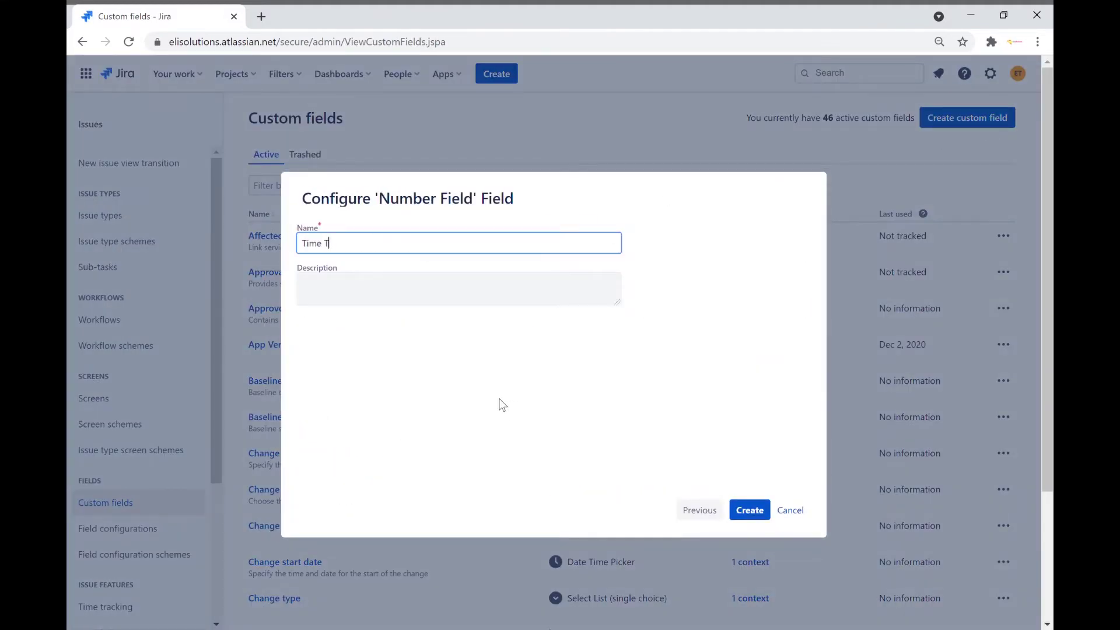
{"action": "type", "text": "o Resolution"}
{"action": "left_click", "coordinate": [751, 510]}
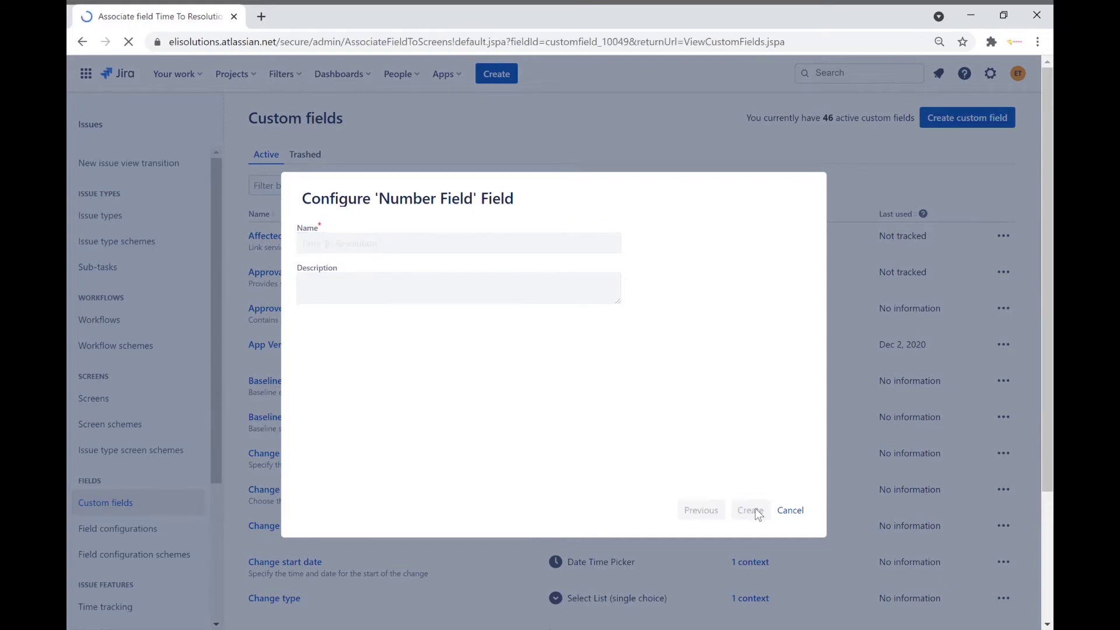
{"action": "left_click", "coordinate": [654, 333]}
{"action": "scroll", "coordinate": [475, 585], "scroll_direction": "down", "scroll_amount": 5}
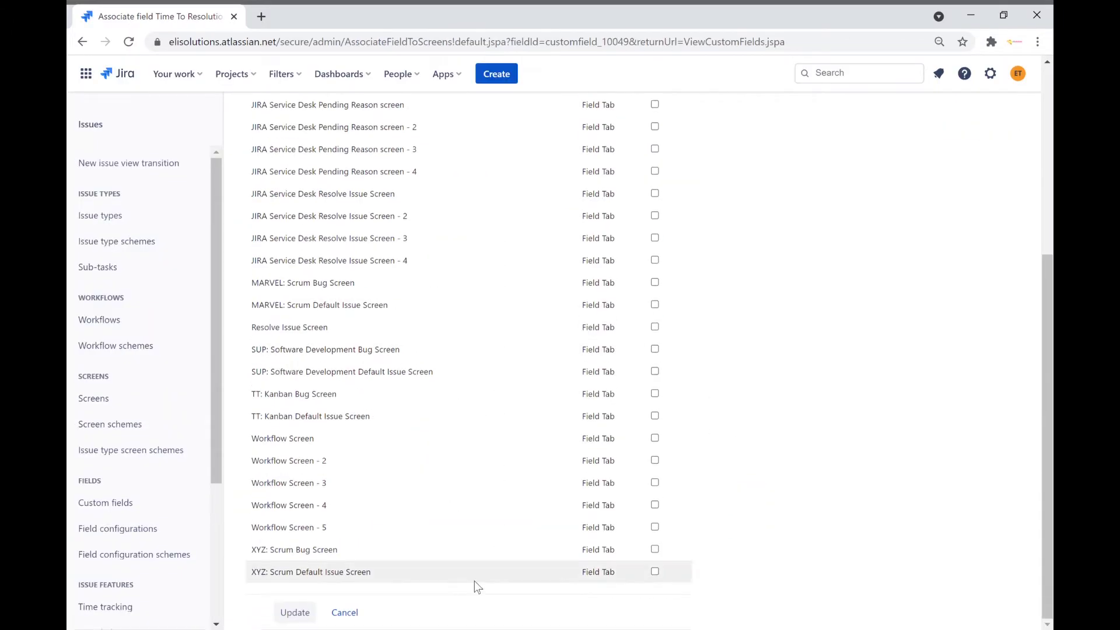
{"action": "left_click", "coordinate": [298, 614]}
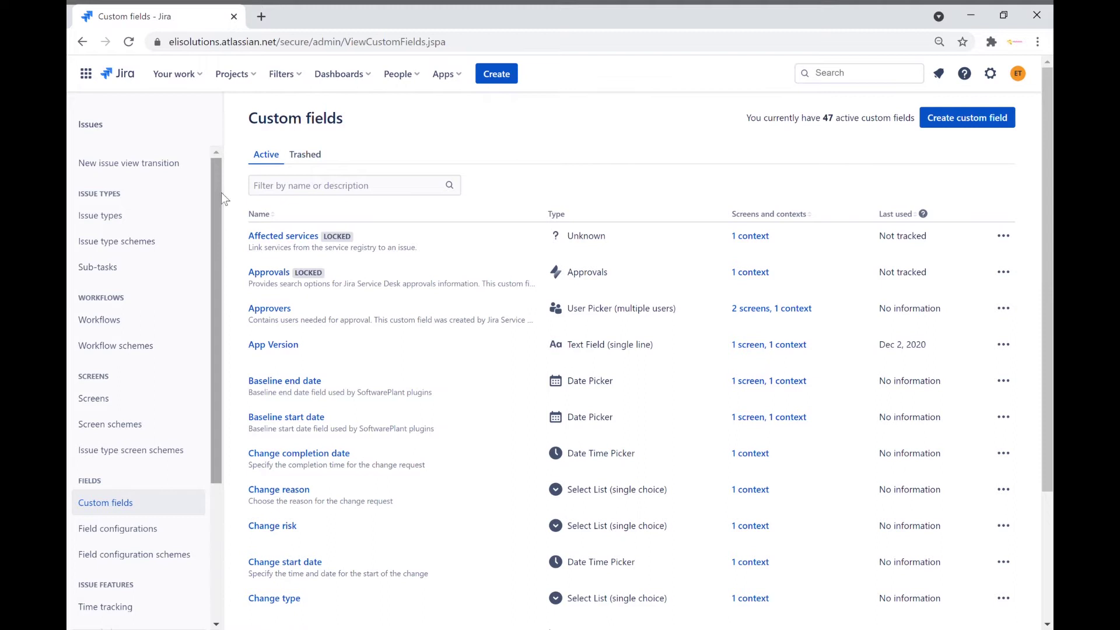
Step: Open the Demo Project's automation settings and begin a new rule
{"action": "left_click", "coordinate": [257, 75]}
{"action": "left_click", "coordinate": [267, 135]}
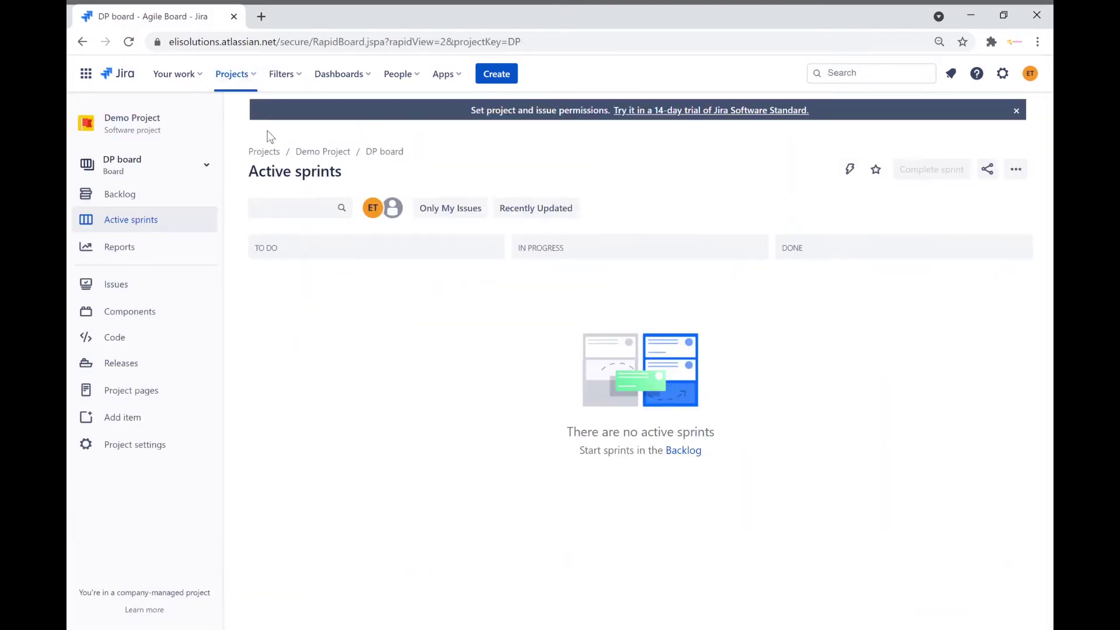
{"action": "left_click", "coordinate": [149, 449]}
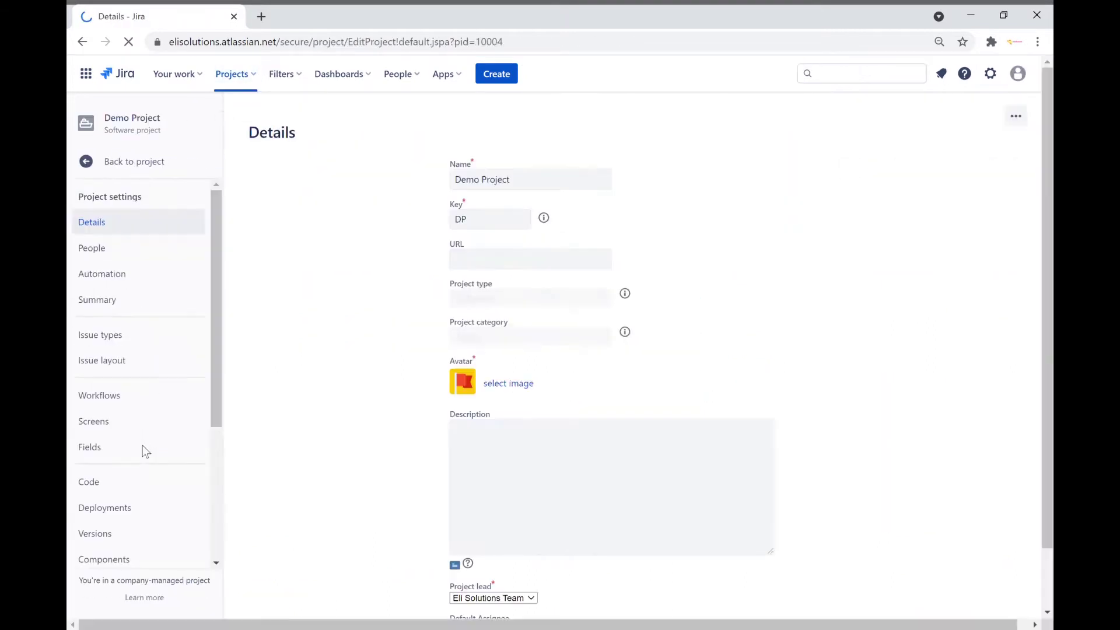
{"action": "left_click", "coordinate": [156, 280]}
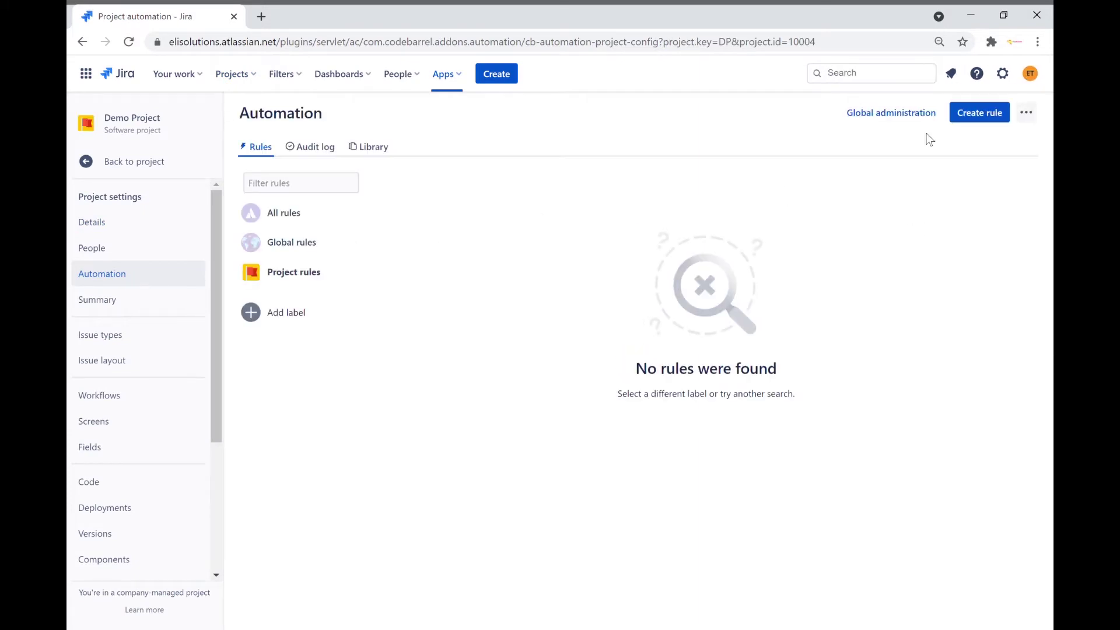
{"action": "left_click", "coordinate": [975, 125]}
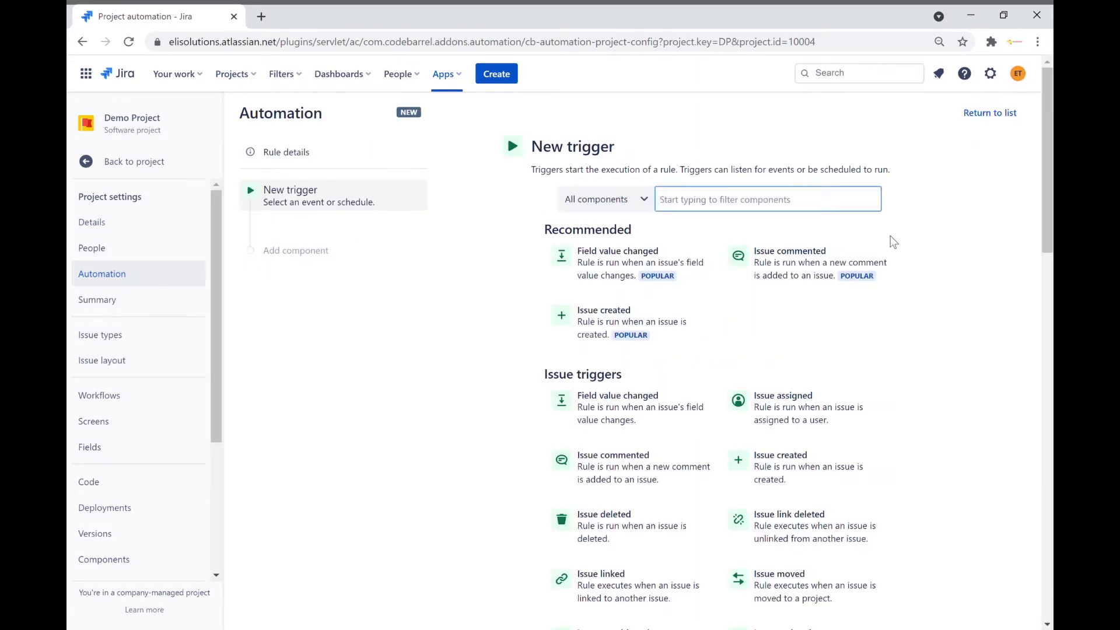
Step: Set an Issue transitioned trigger from To Do to In Progress
{"action": "type", "text": "is"}
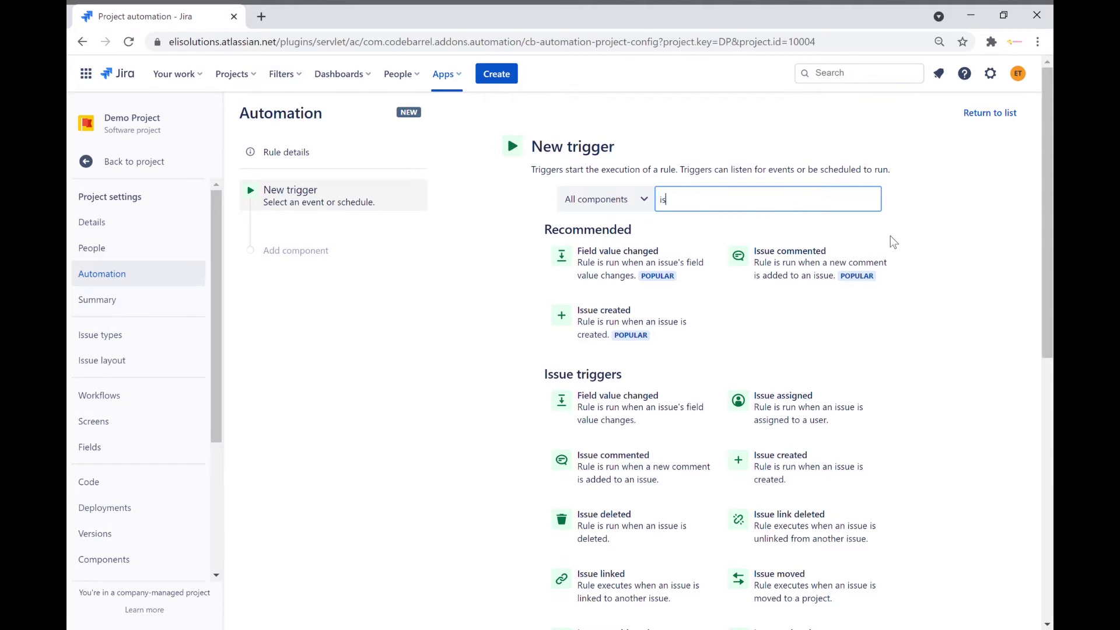
{"action": "type", "text": "sue tran"}
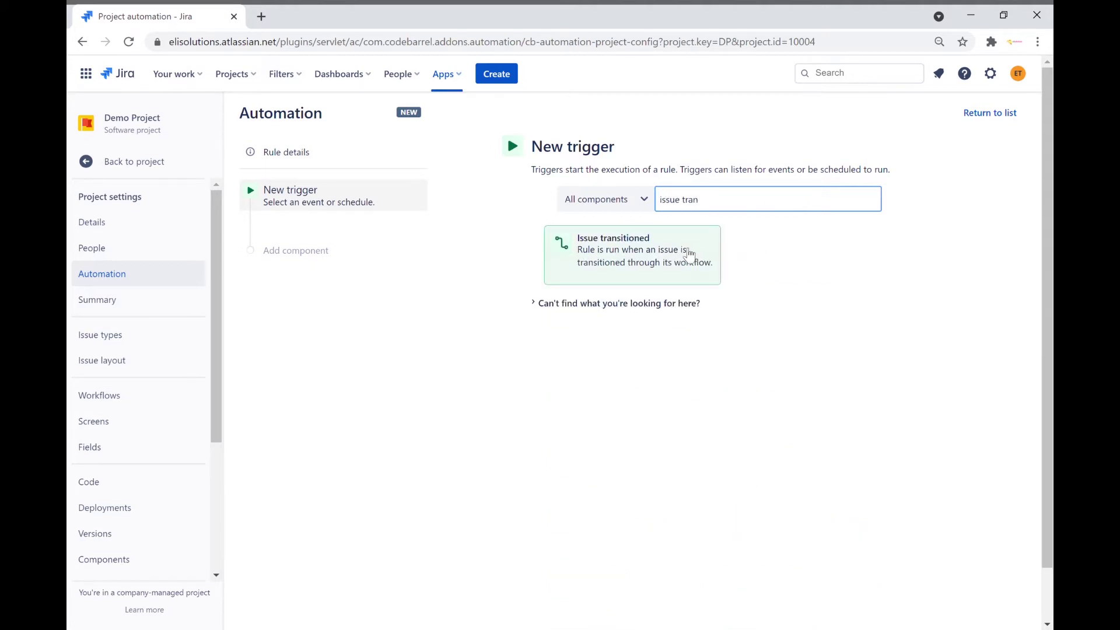
{"action": "left_click", "coordinate": [688, 255]}
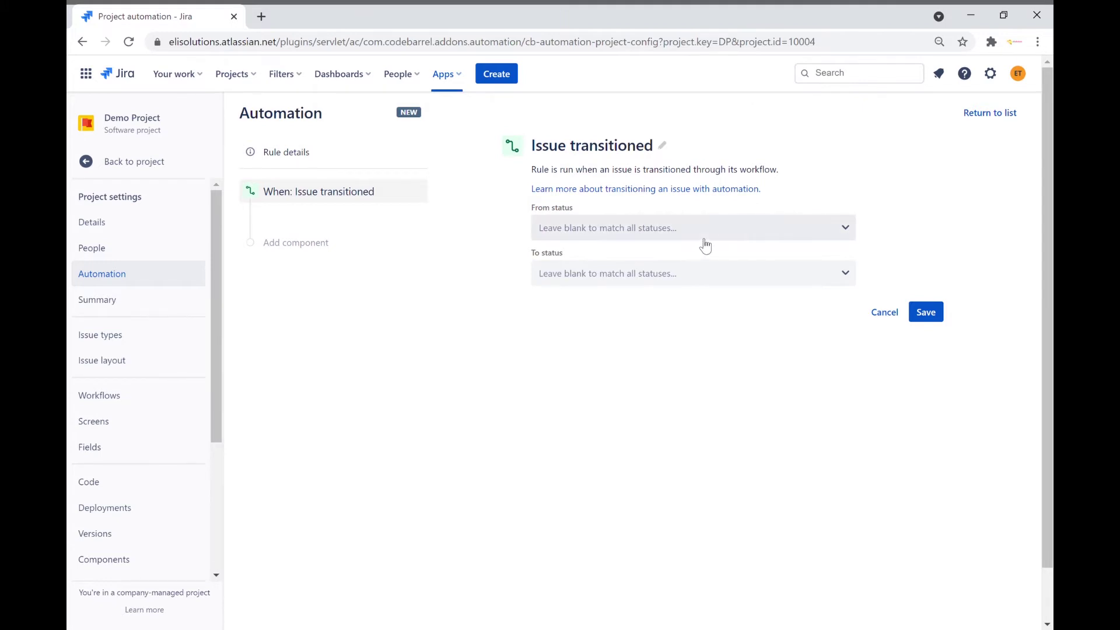
{"action": "left_click", "coordinate": [709, 234]}
{"action": "left_click", "coordinate": [654, 262]}
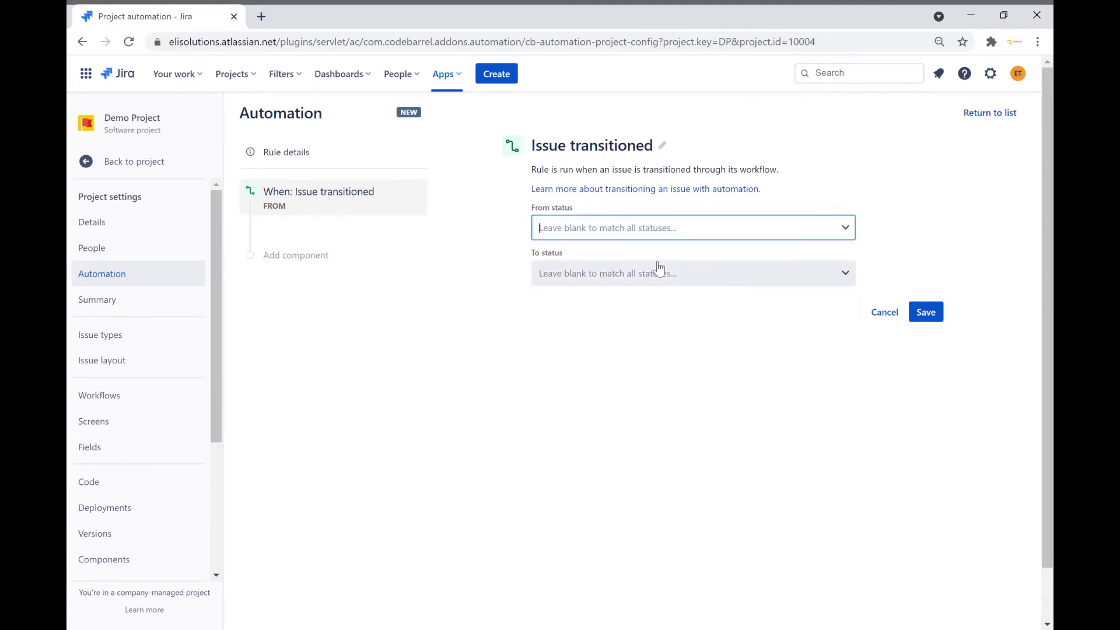
{"action": "left_click", "coordinate": [658, 280]}
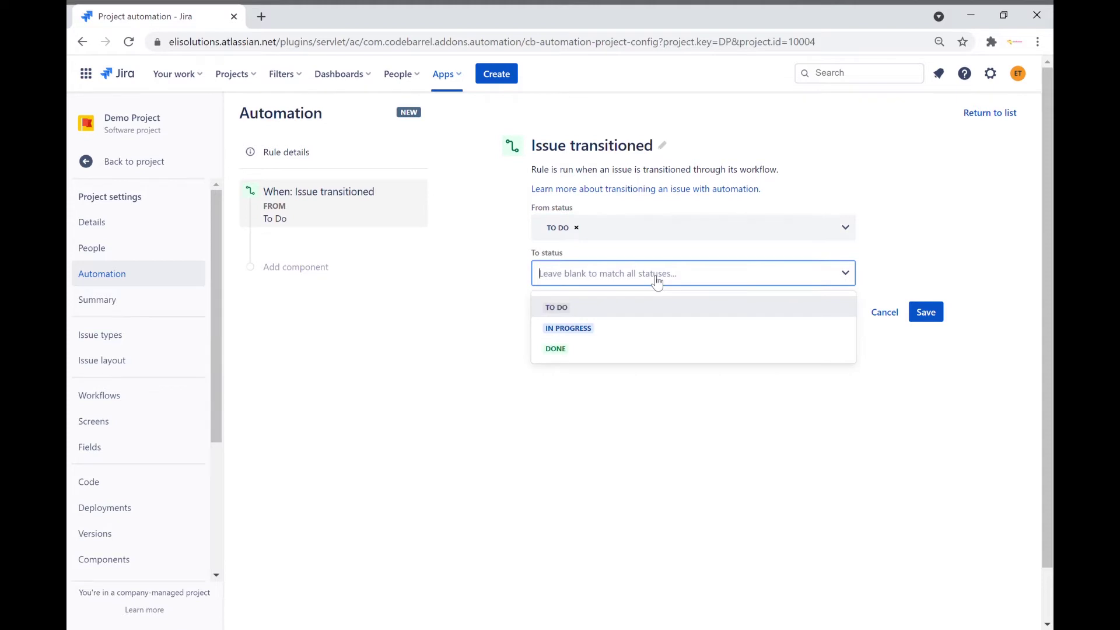
{"action": "left_click", "coordinate": [605, 328]}
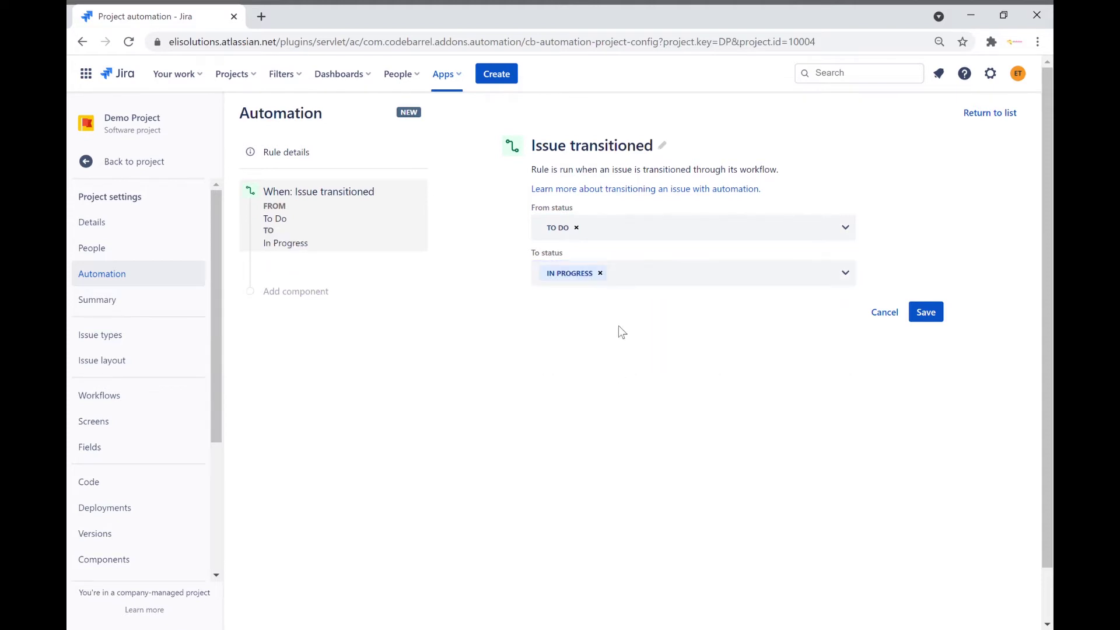
Step: Save the trigger, then add an Issue fields condition requiring Issue Type equals Support
{"action": "left_click", "coordinate": [928, 312]}
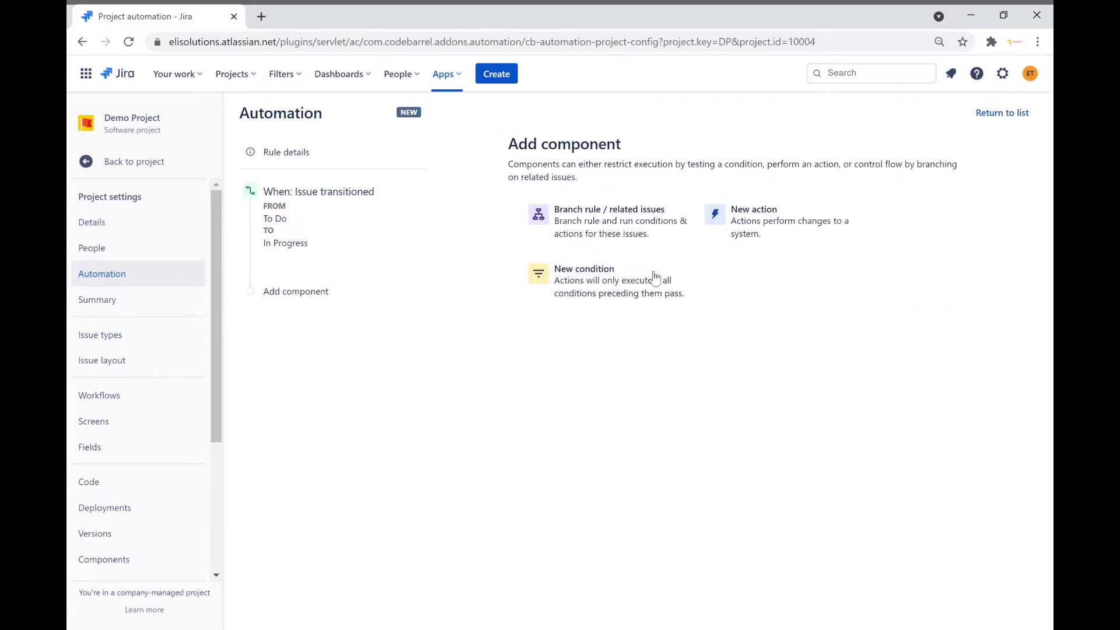
{"action": "left_click", "coordinate": [601, 284]}
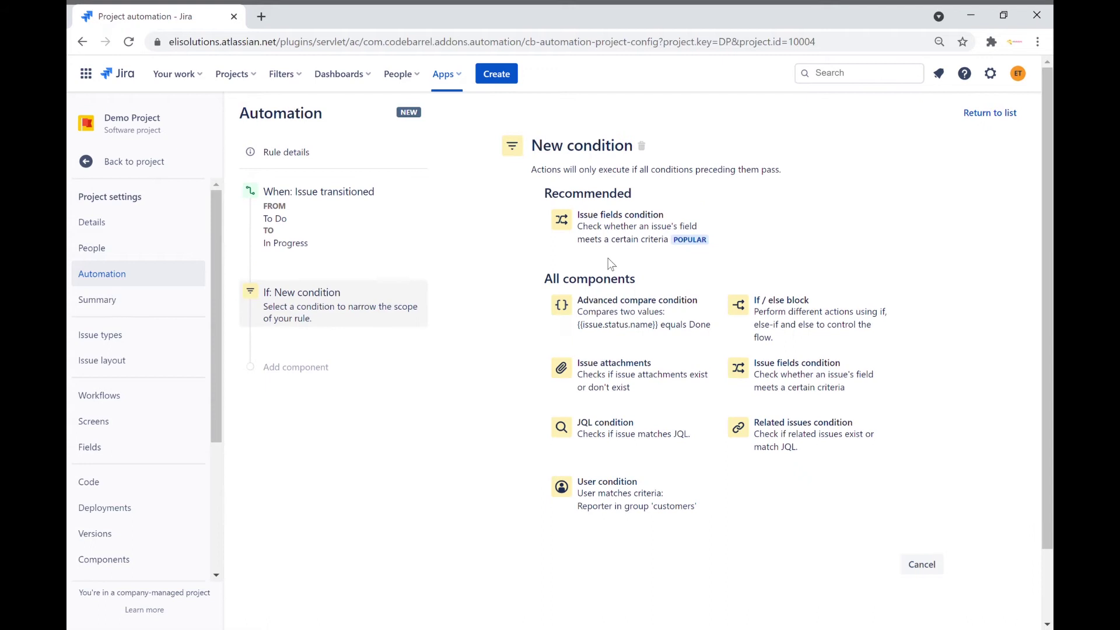
{"action": "left_click", "coordinate": [636, 238]}
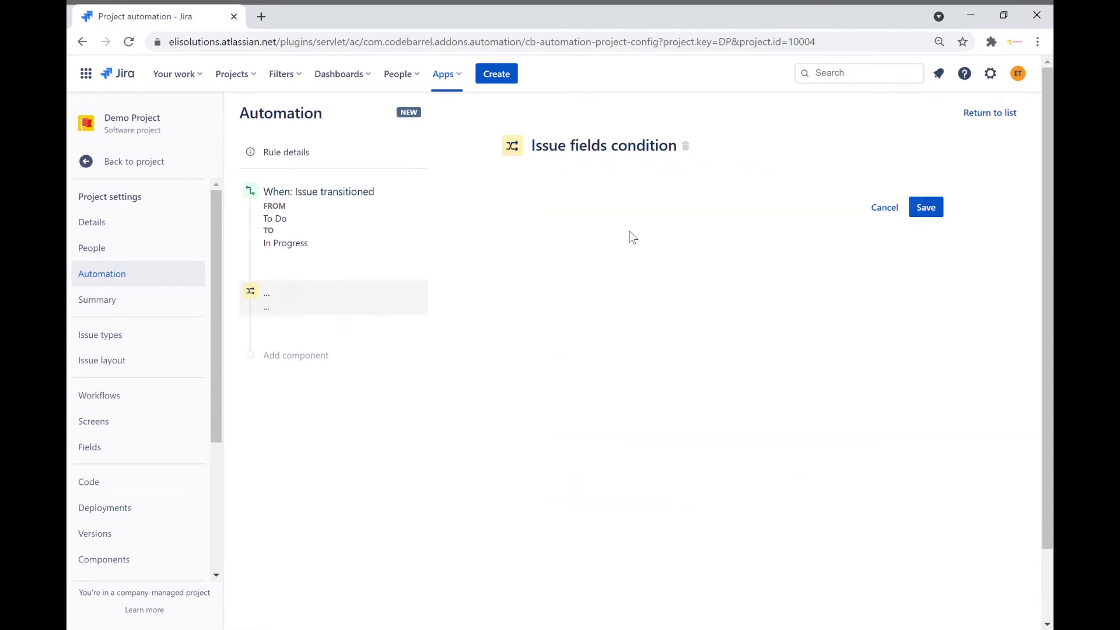
{"action": "left_click", "coordinate": [632, 217]}
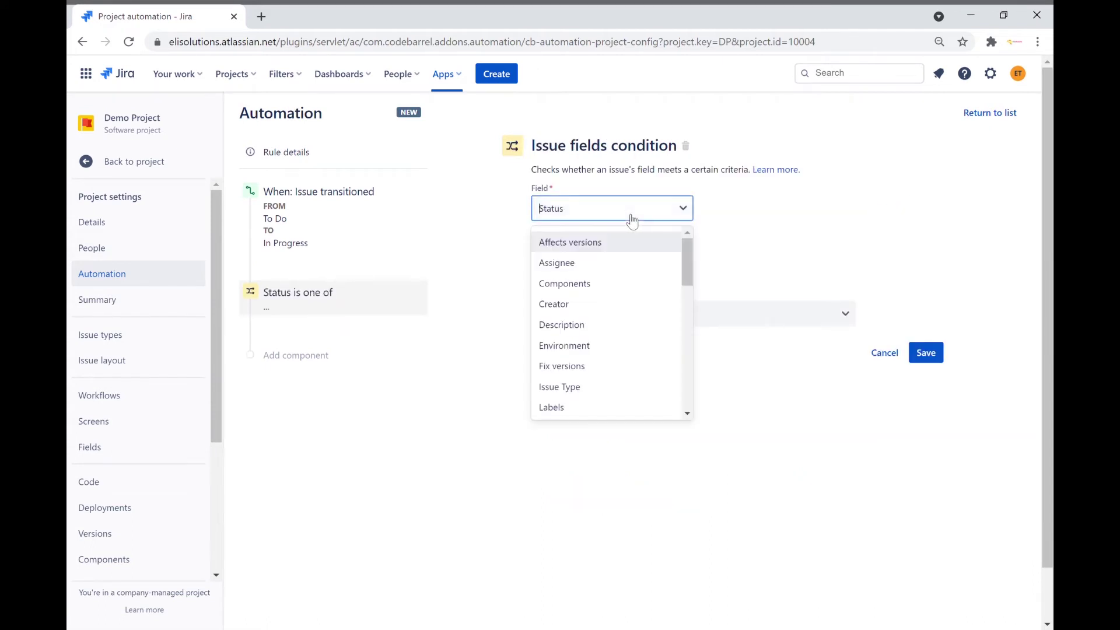
{"action": "left_click", "coordinate": [573, 388]}
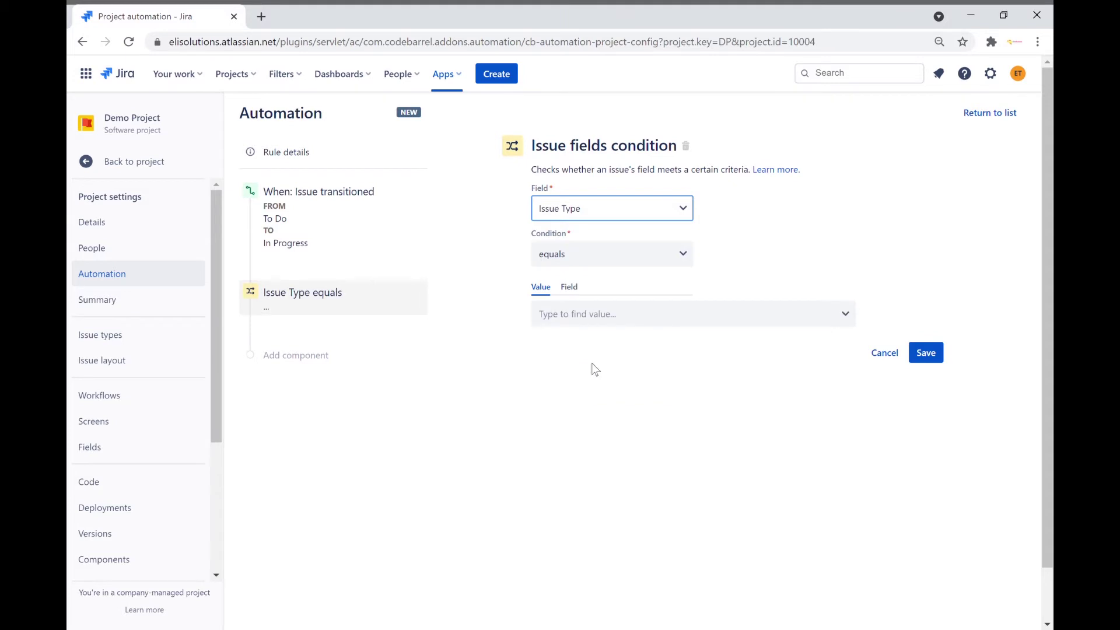
{"action": "left_click", "coordinate": [664, 268]}
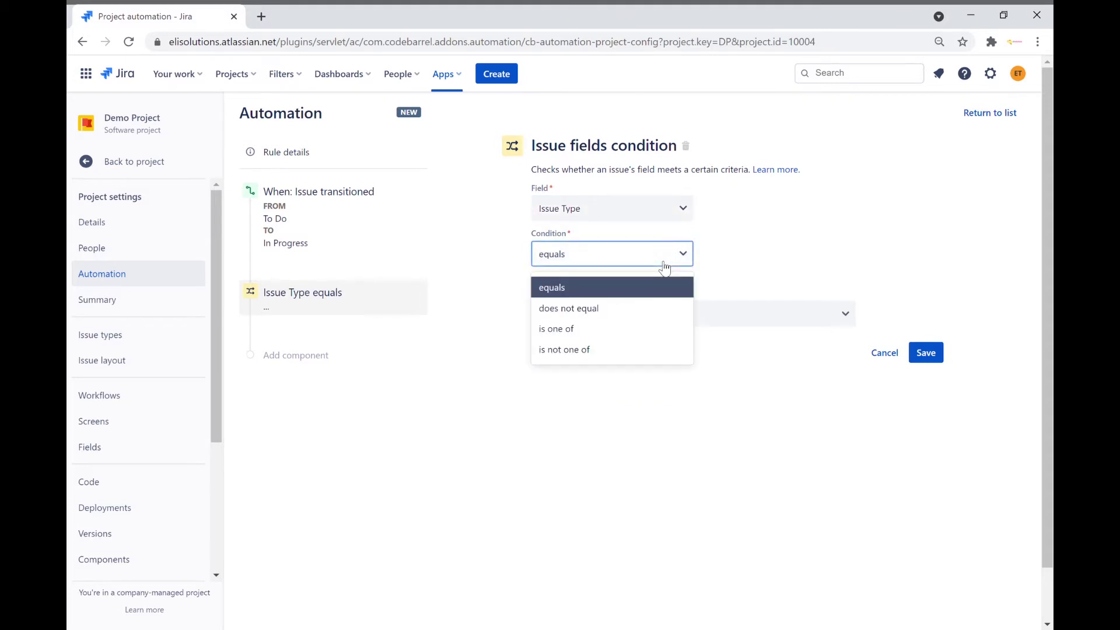
{"action": "left_click", "coordinate": [664, 267]}
{"action": "left_click", "coordinate": [657, 314]}
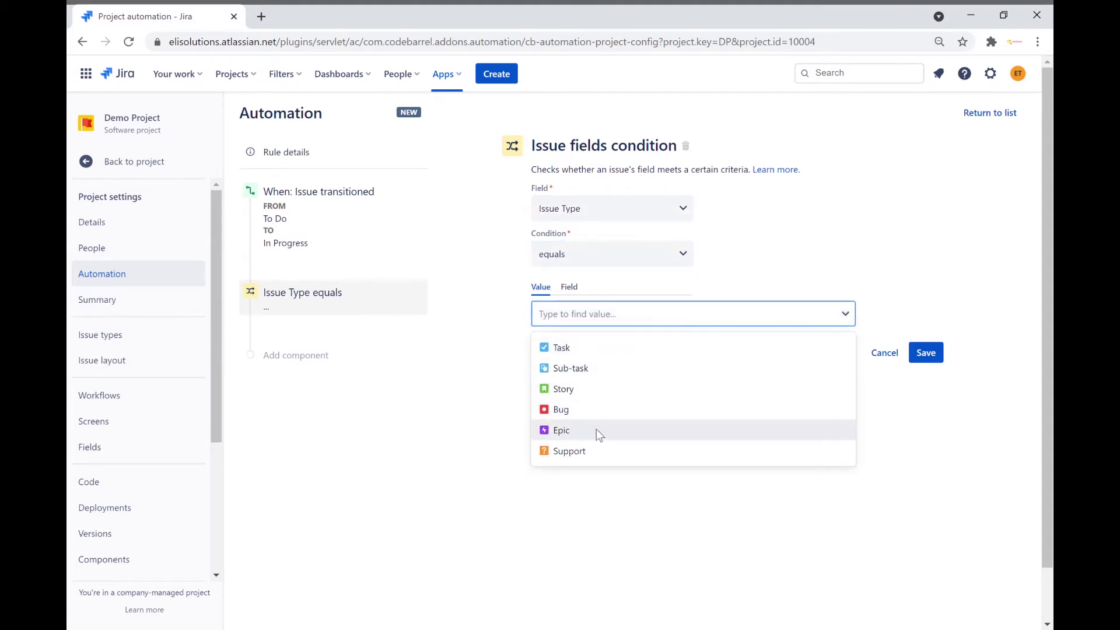
{"action": "left_click", "coordinate": [593, 447]}
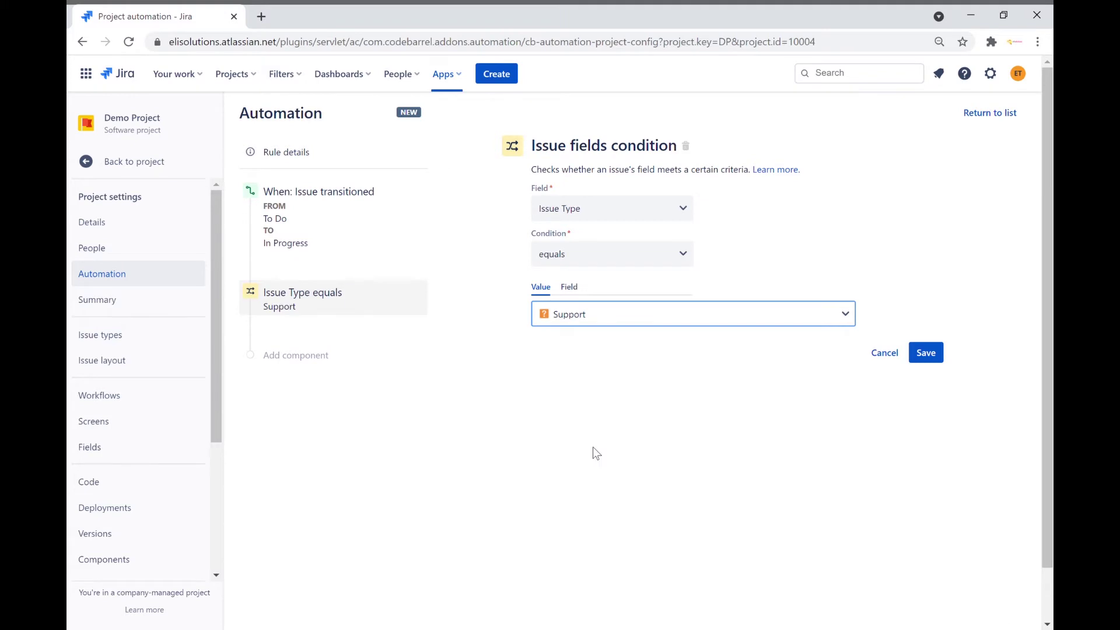
{"action": "left_click", "coordinate": [925, 360]}
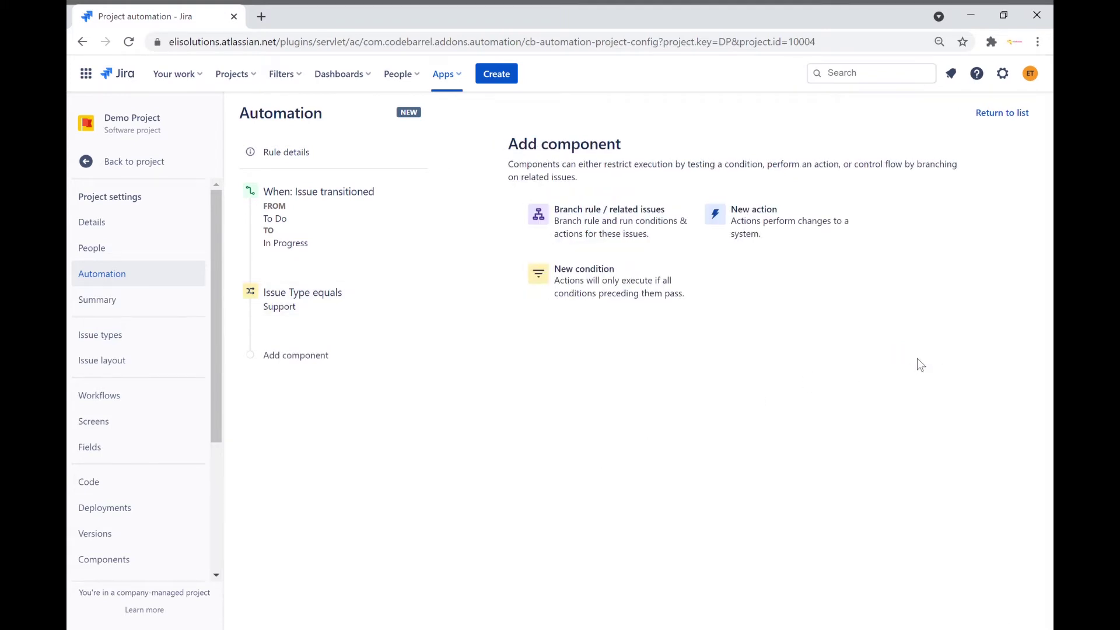
Step: Add an Edit issue action setting Time To Acknowledge to {{issue.created.diff(now).seconds}}
{"action": "left_click", "coordinate": [778, 226]}
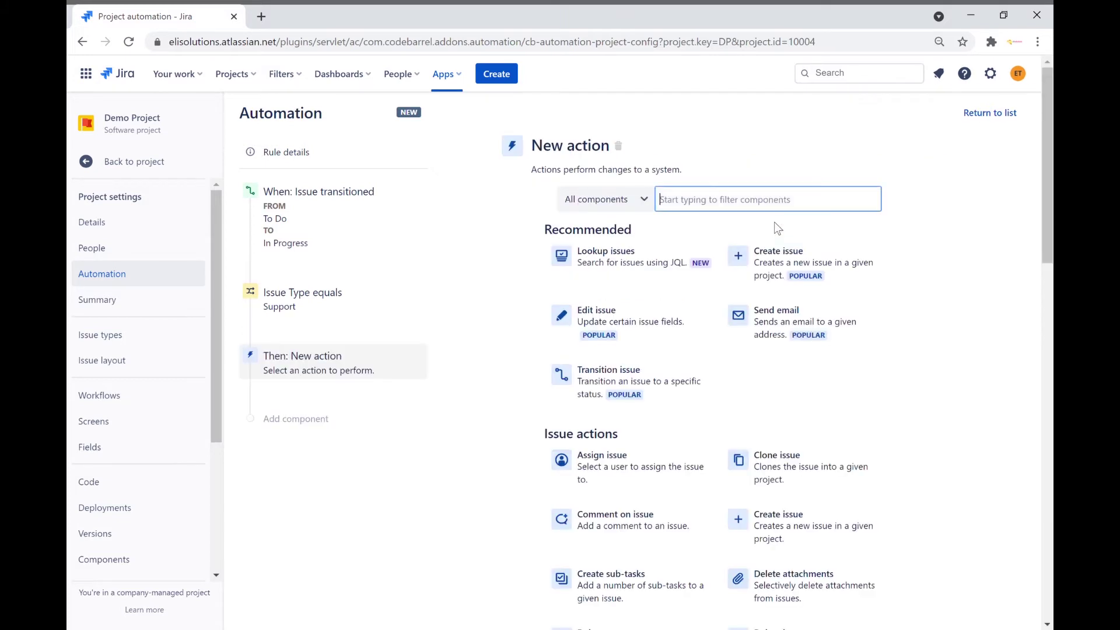
{"action": "left_click", "coordinate": [625, 317]}
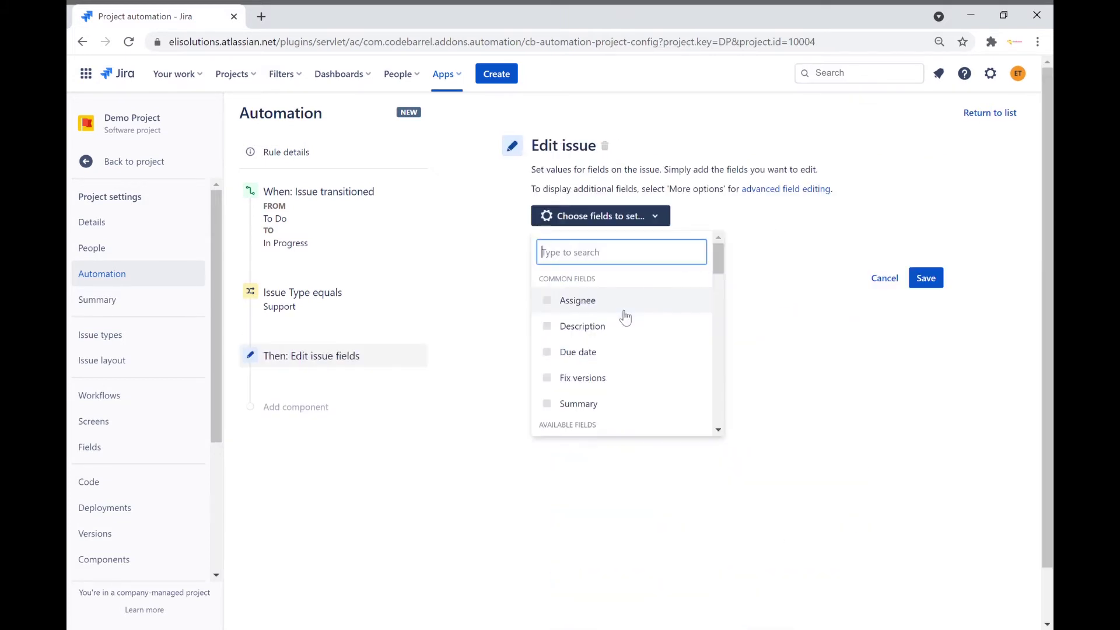
{"action": "type", "text": "time to"}
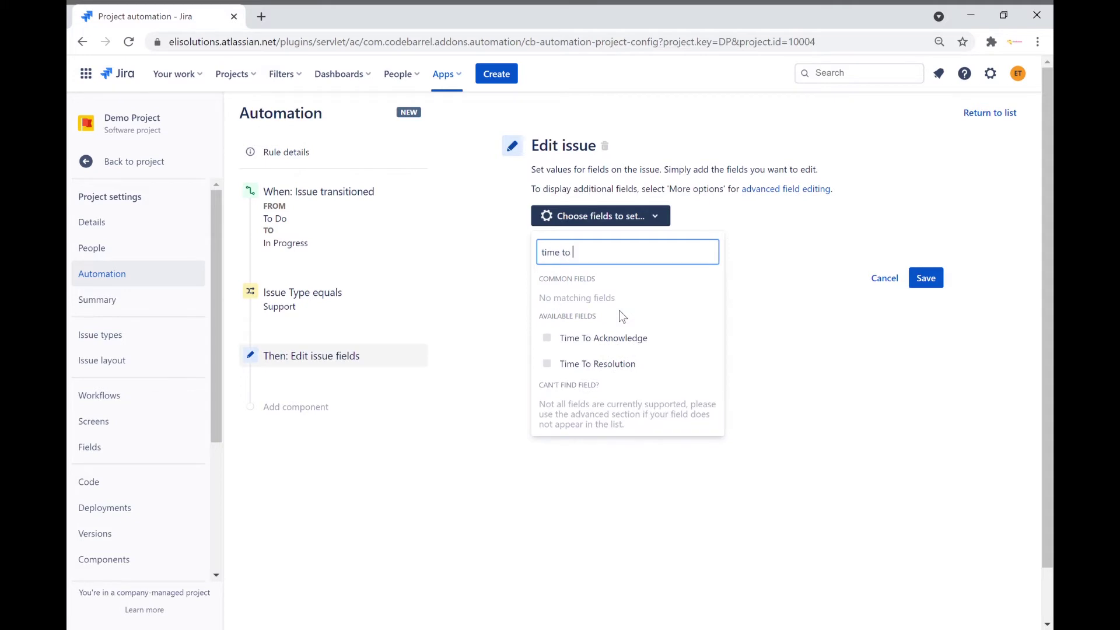
{"action": "left_click", "coordinate": [589, 339]}
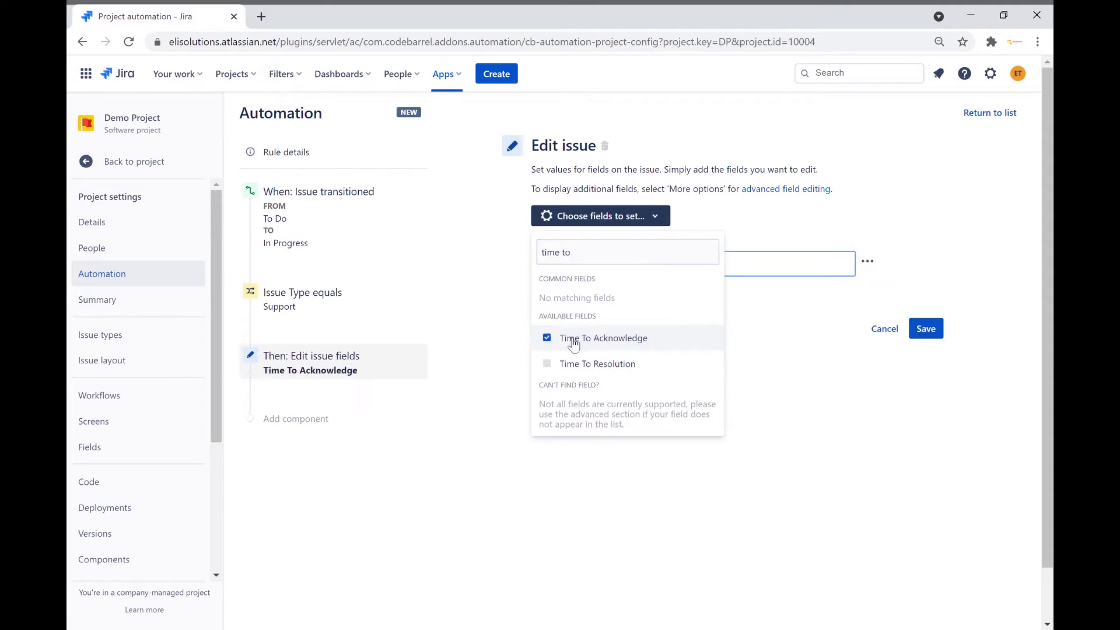
{"action": "left_click", "coordinate": [802, 326]}
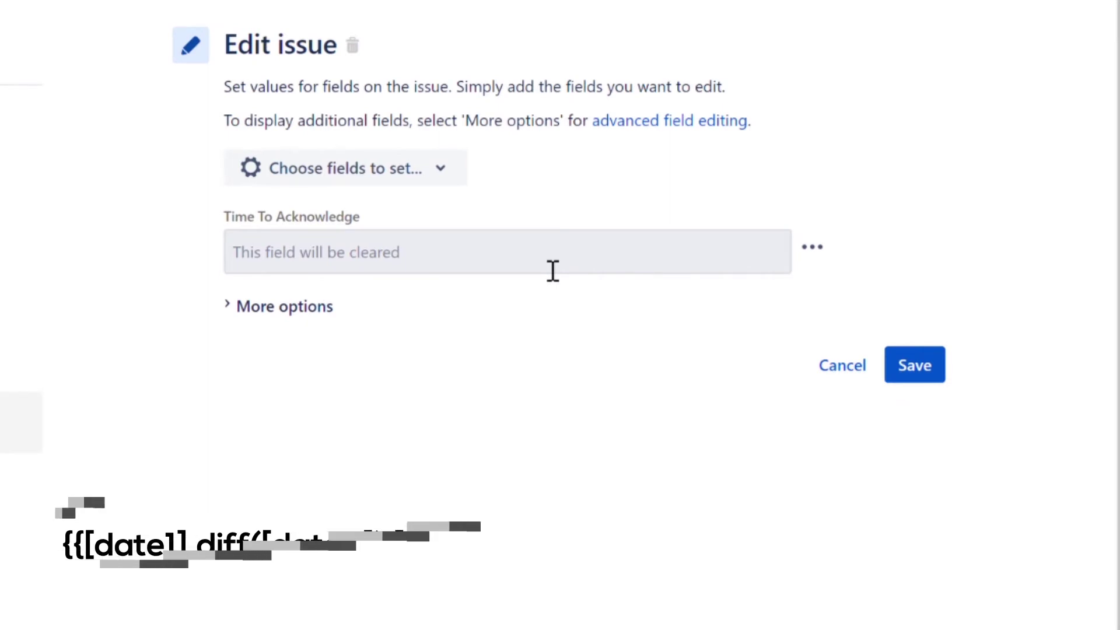
{"action": "left_click", "coordinate": [719, 275]}
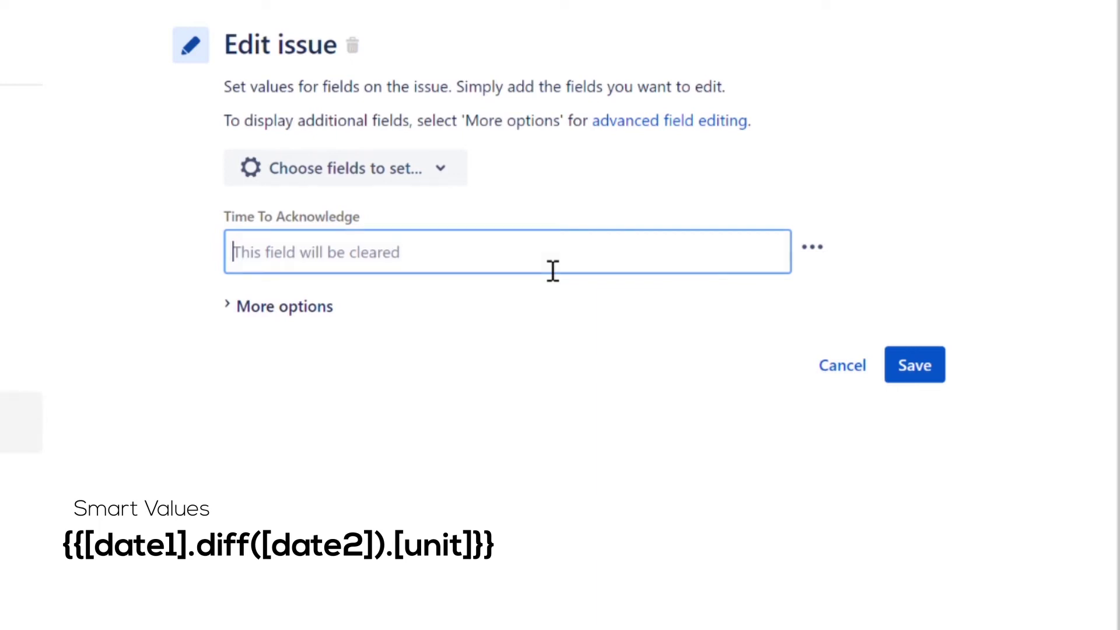
{"action": "type", "text": "{{"}
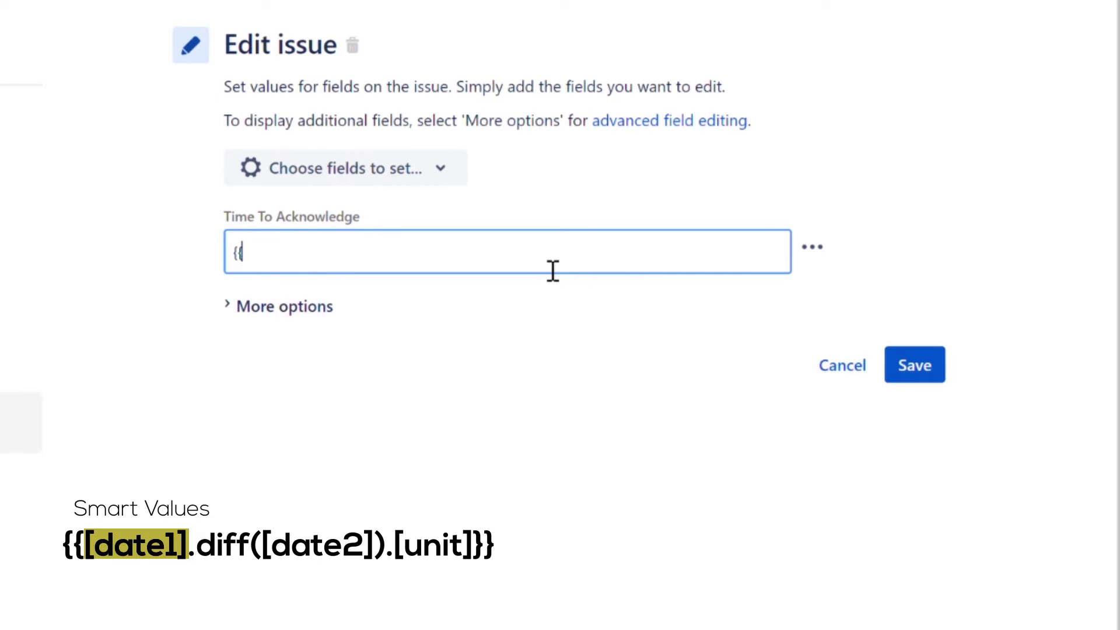
{"action": "type", "text": "issue.created"}
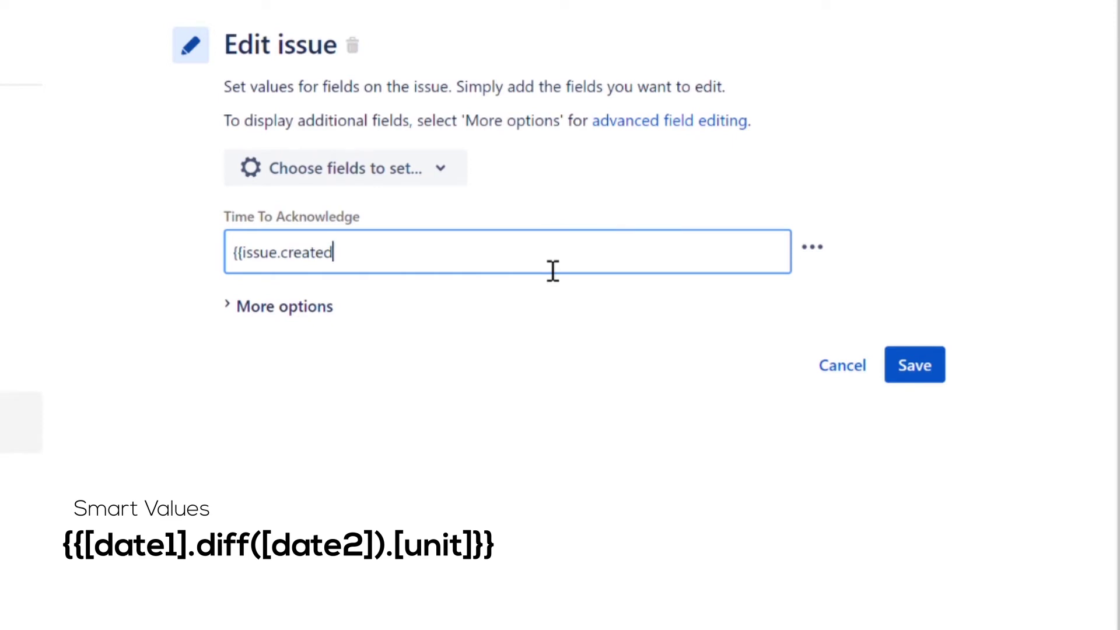
{"action": "type", "text": ".diff("}
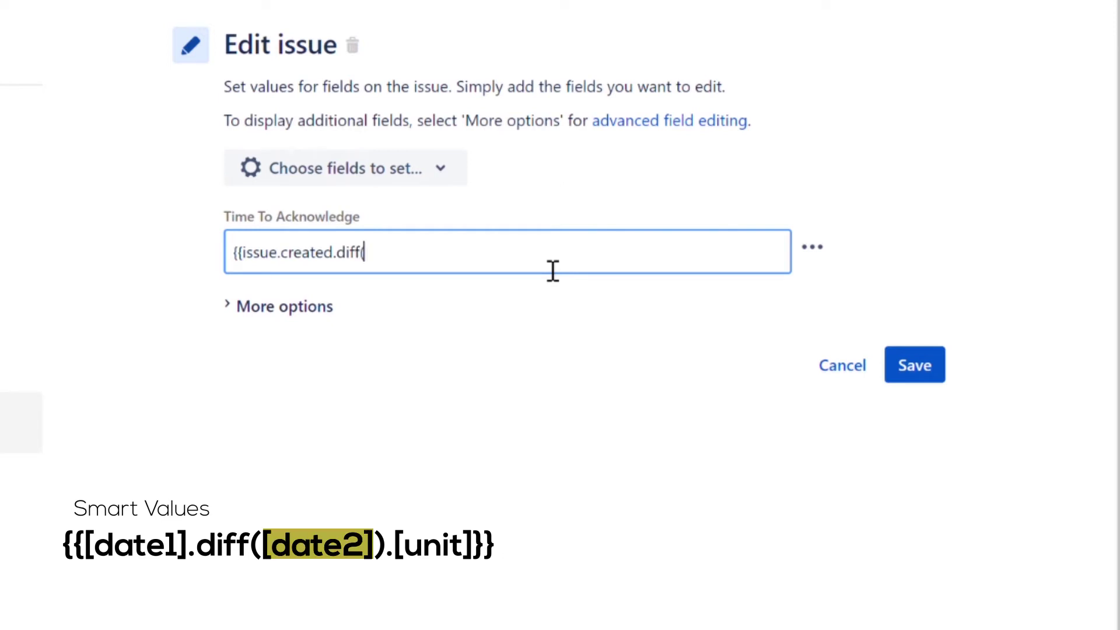
{"action": "type", "text": "now)."}
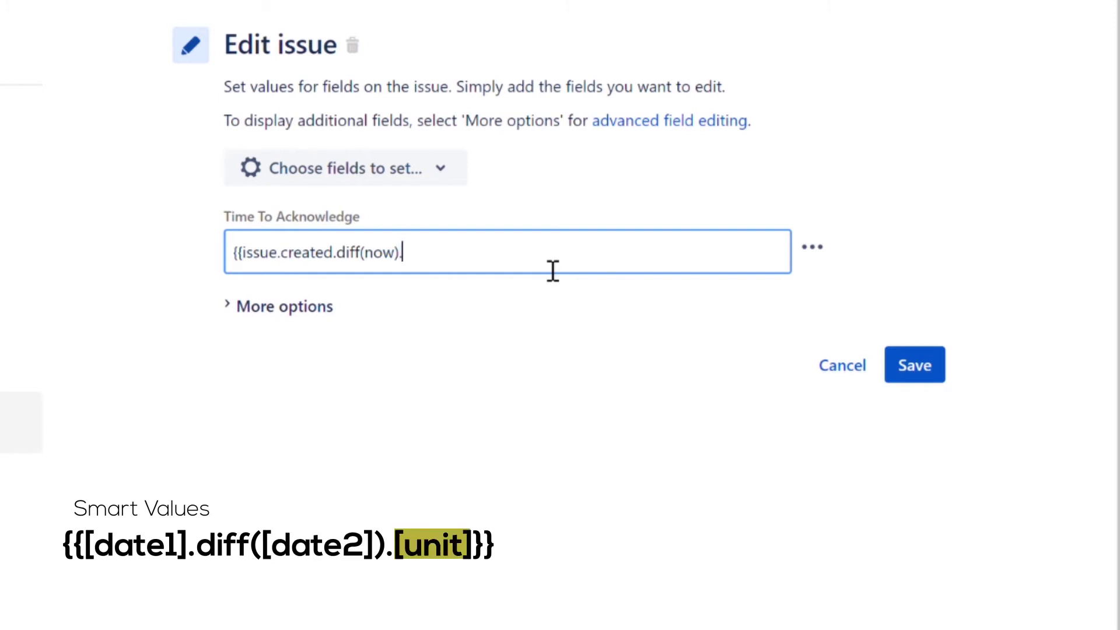
{"action": "type", "text": "seconds}}"}
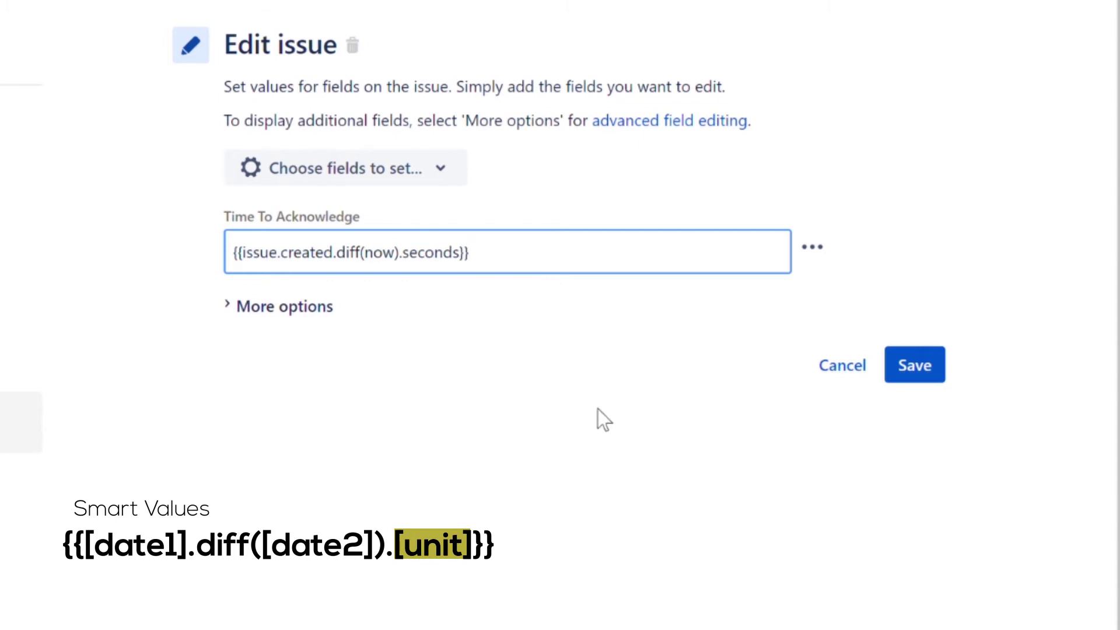
{"action": "left_click", "coordinate": [598, 414]}
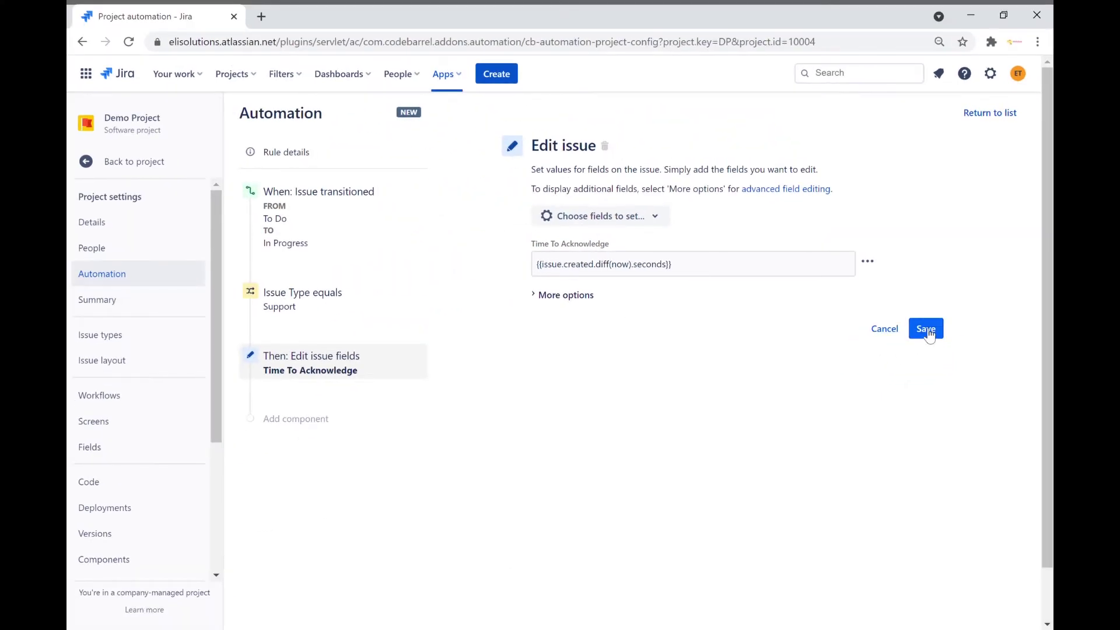
Step: Save the action, name the rule 'Time To Acknowledge', and turn it on
{"action": "left_click", "coordinate": [927, 330]}
{"action": "left_click", "coordinate": [827, 240]}
{"action": "type", "text": "T"}
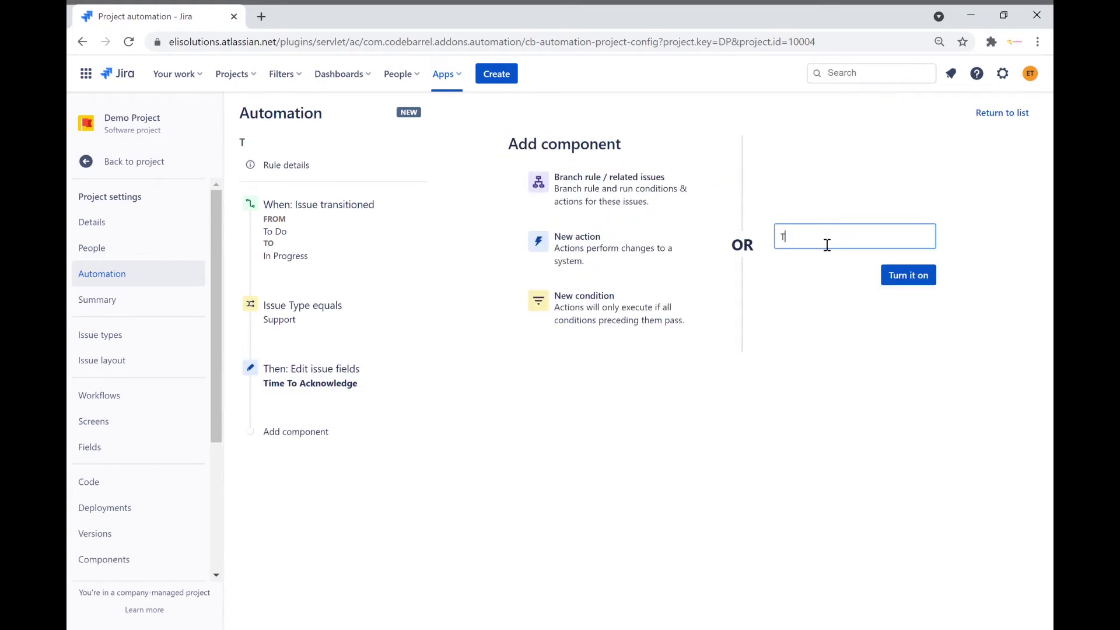
{"action": "type", "text": "ime To Acknowledge"}
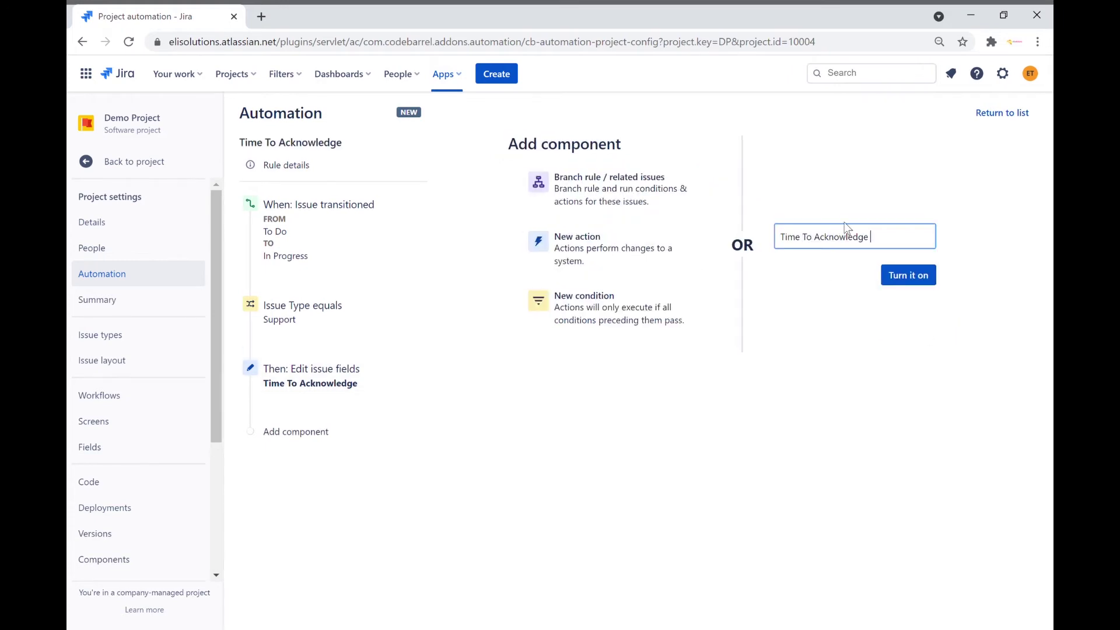
{"action": "left_click", "coordinate": [914, 283]}
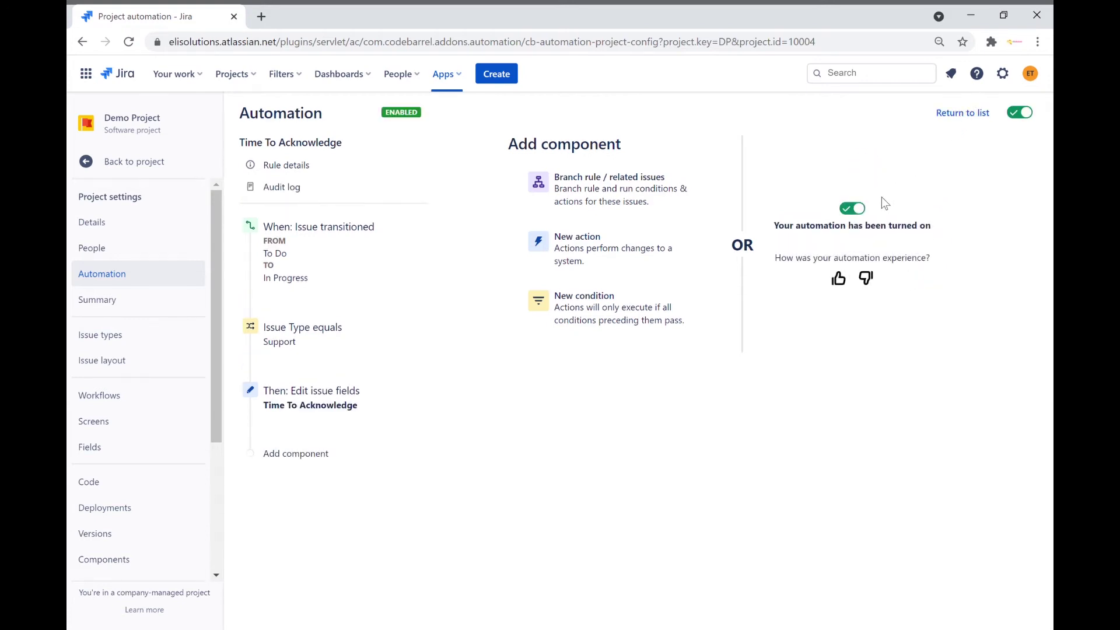
Step: Copy the Time To Acknowledge rule from the rules list and save the copy as 'Time To Resolution'
{"action": "left_click", "coordinate": [969, 116]}
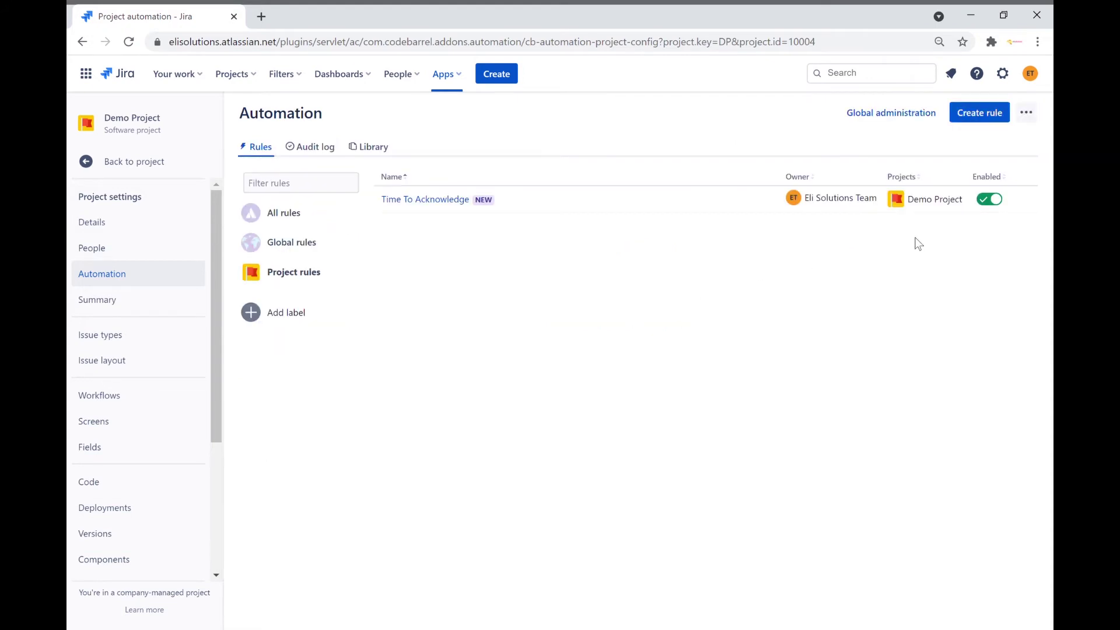
{"action": "left_click", "coordinate": [1025, 200]}
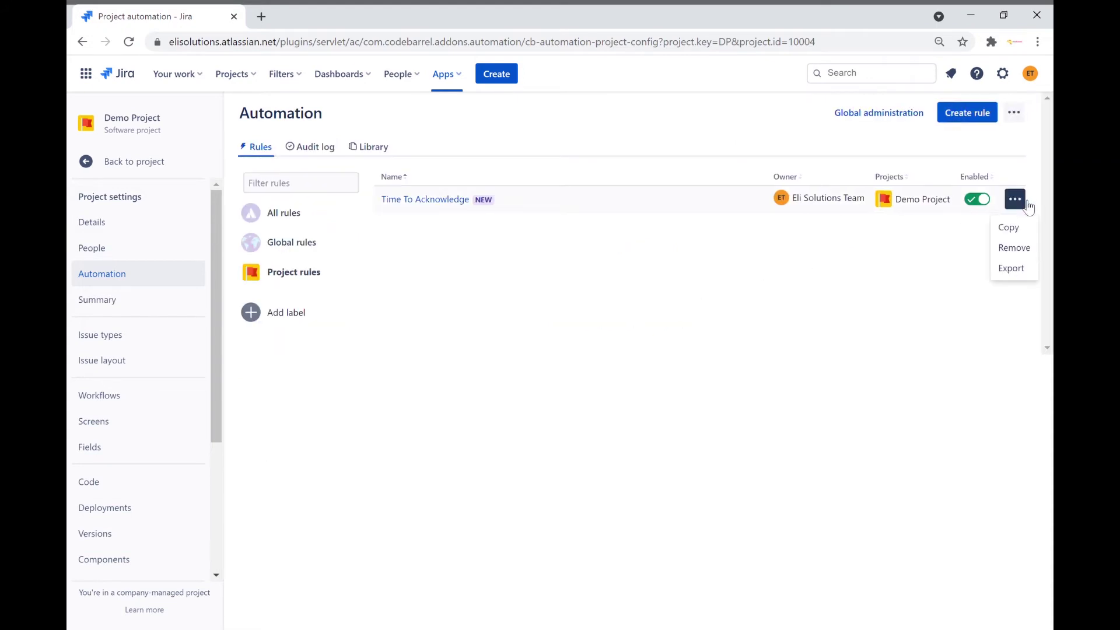
{"action": "left_click", "coordinate": [1014, 227]}
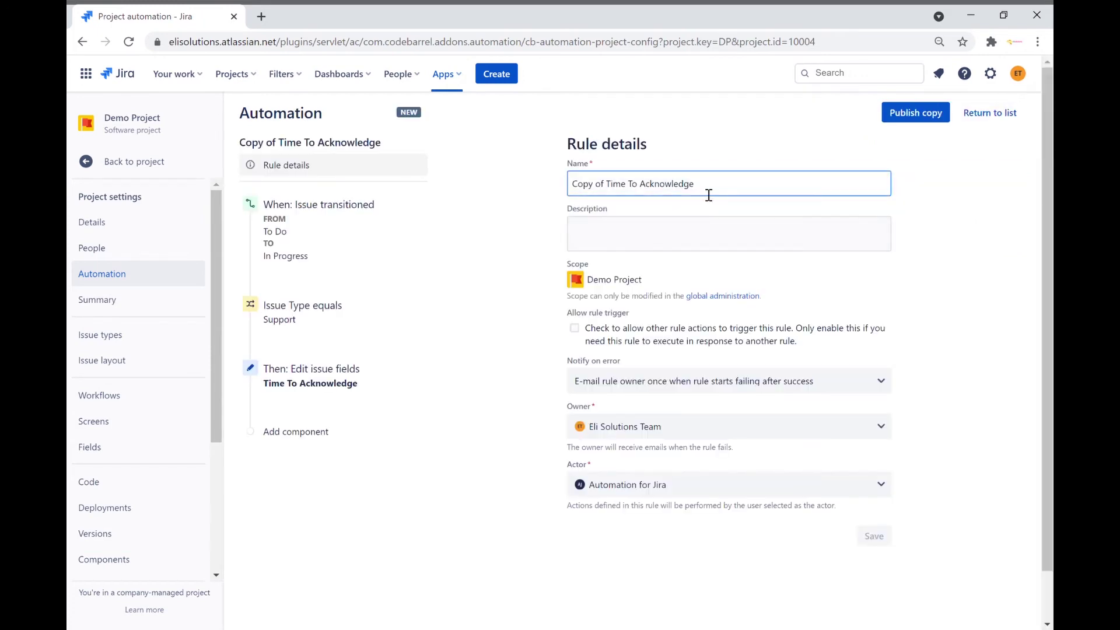
{"action": "left_click_drag", "start_coordinate": [606, 186], "coordinate": [503, 187]}
{"action": "key", "text": "BackSpace"}
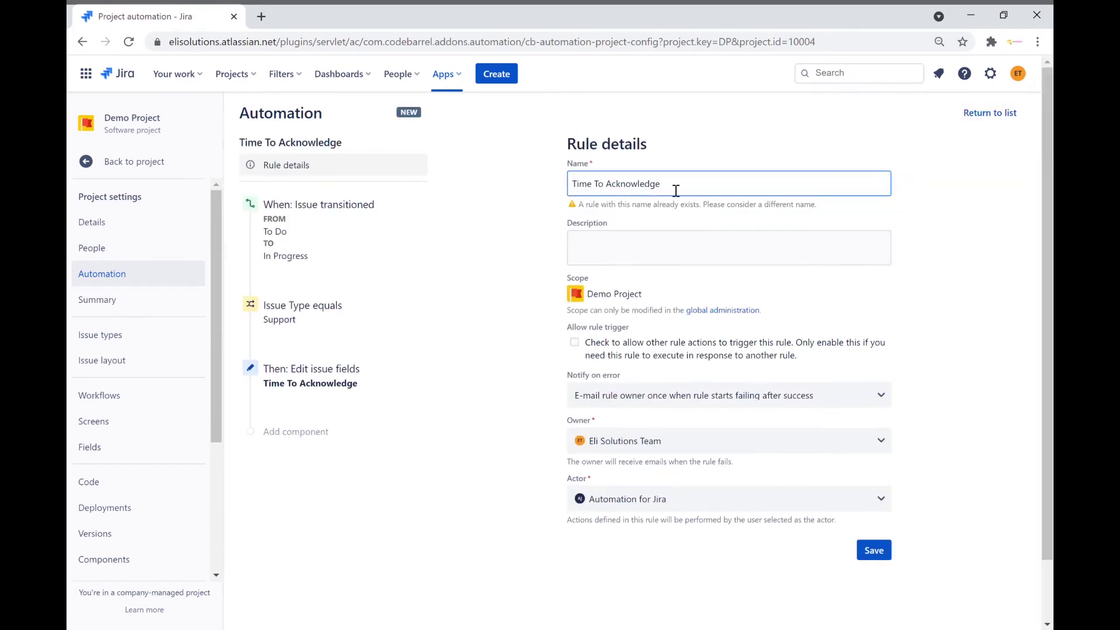
{"action": "left_click_drag", "start_coordinate": [677, 191], "coordinate": [606, 186]}
{"action": "type", "text": "Resolution"}
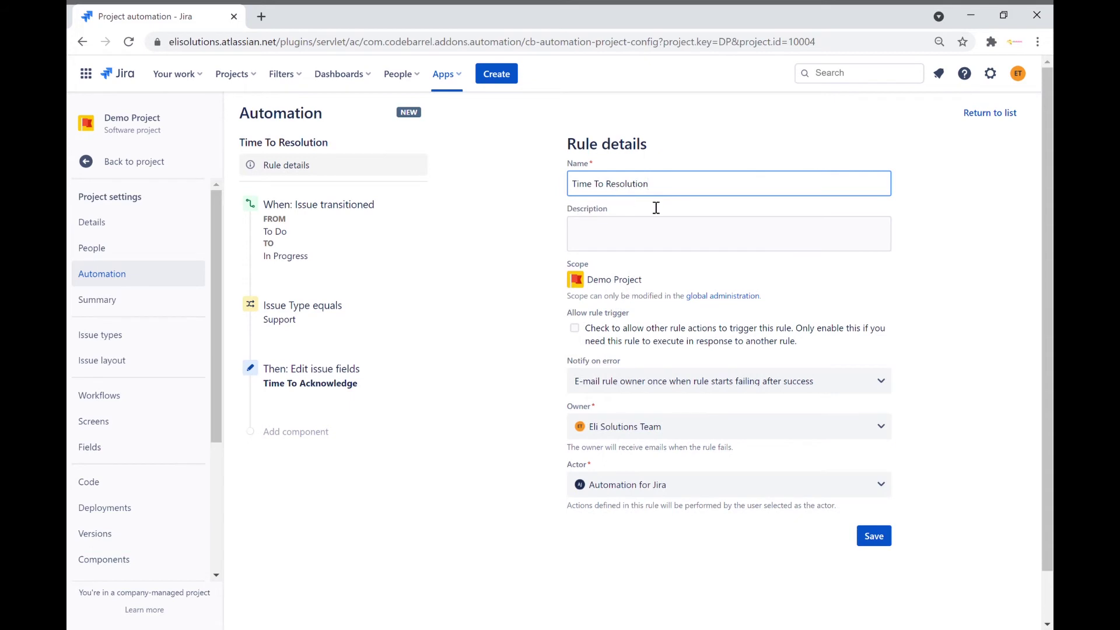
{"action": "left_click", "coordinate": [878, 536]}
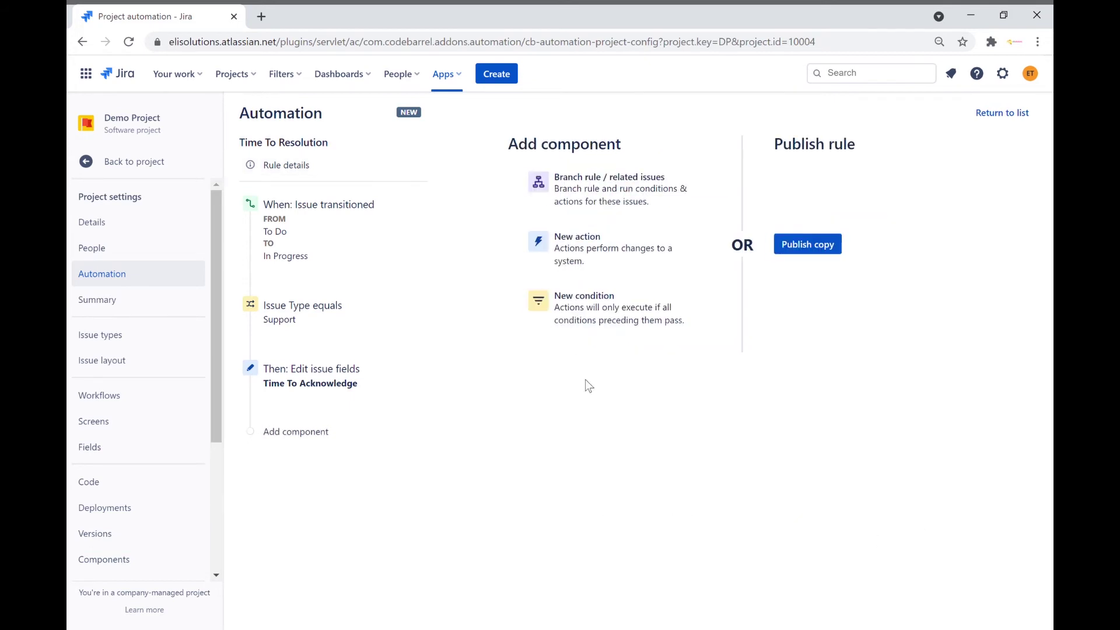
Step: Change the copied rule's trigger to fire from In Progress to Done and save it
{"action": "left_click", "coordinate": [291, 236]}
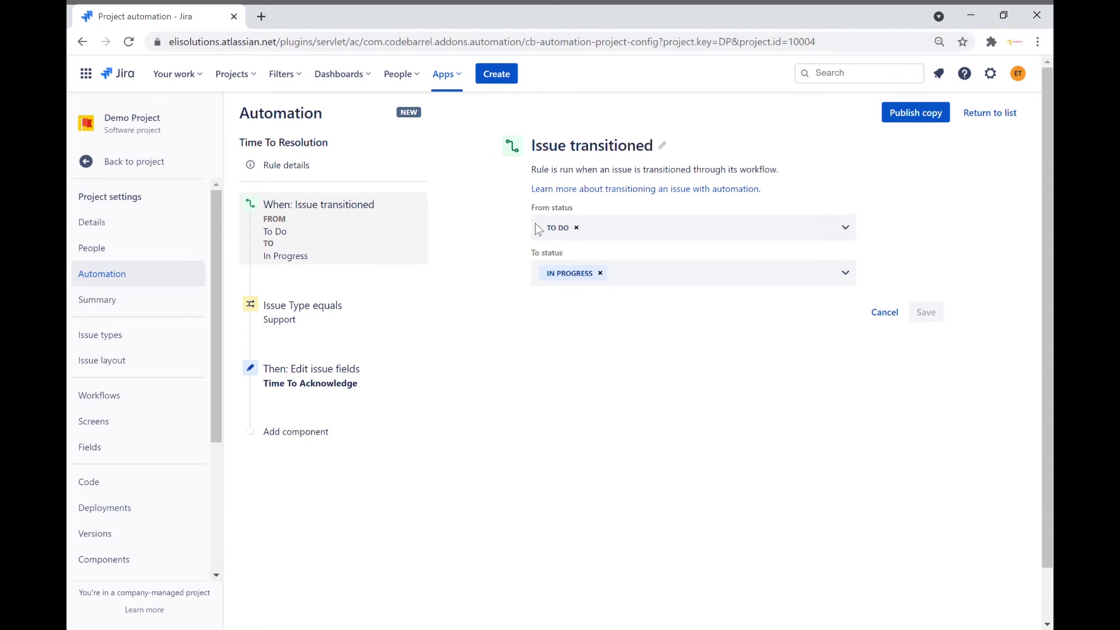
{"action": "left_click", "coordinate": [589, 231]}
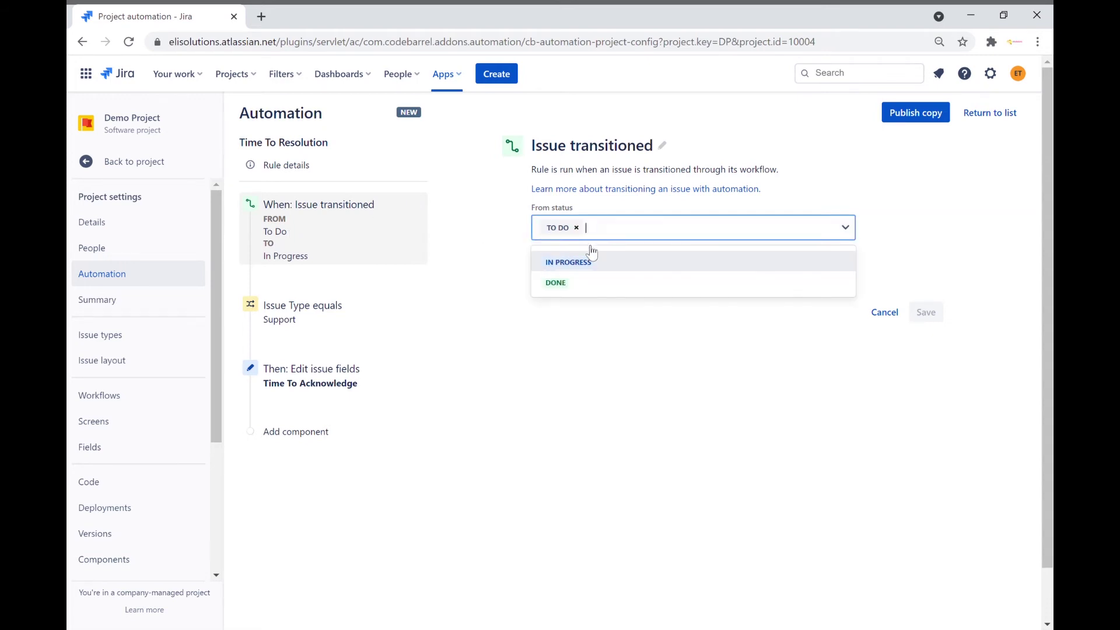
{"action": "left_click", "coordinate": [587, 263]}
{"action": "left_click", "coordinate": [579, 229]}
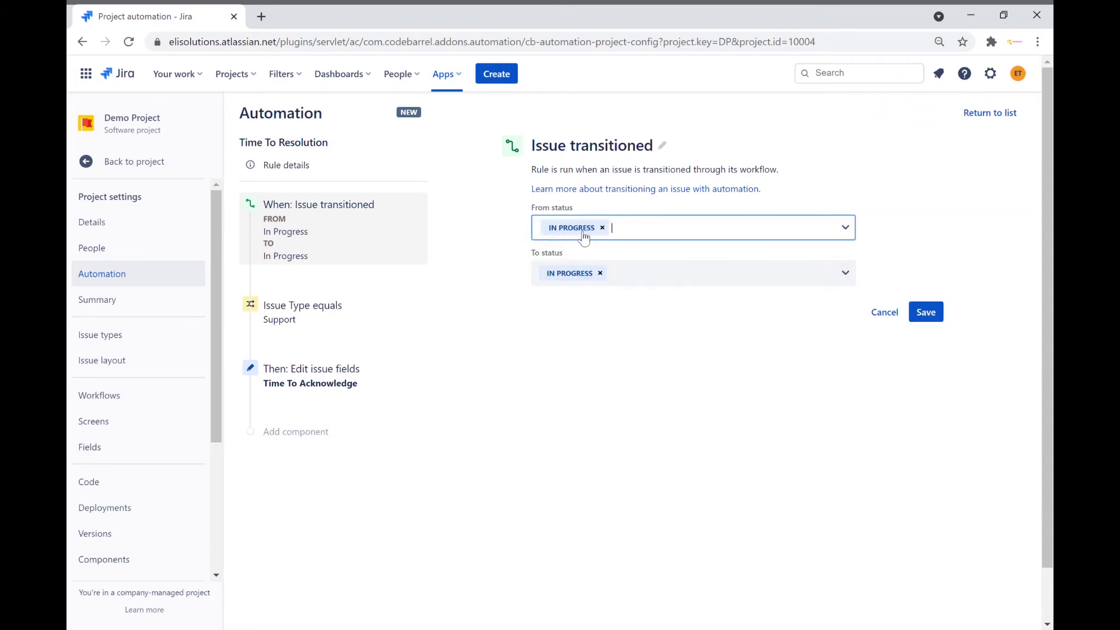
{"action": "left_click", "coordinate": [601, 274]}
{"action": "left_click", "coordinate": [834, 272]}
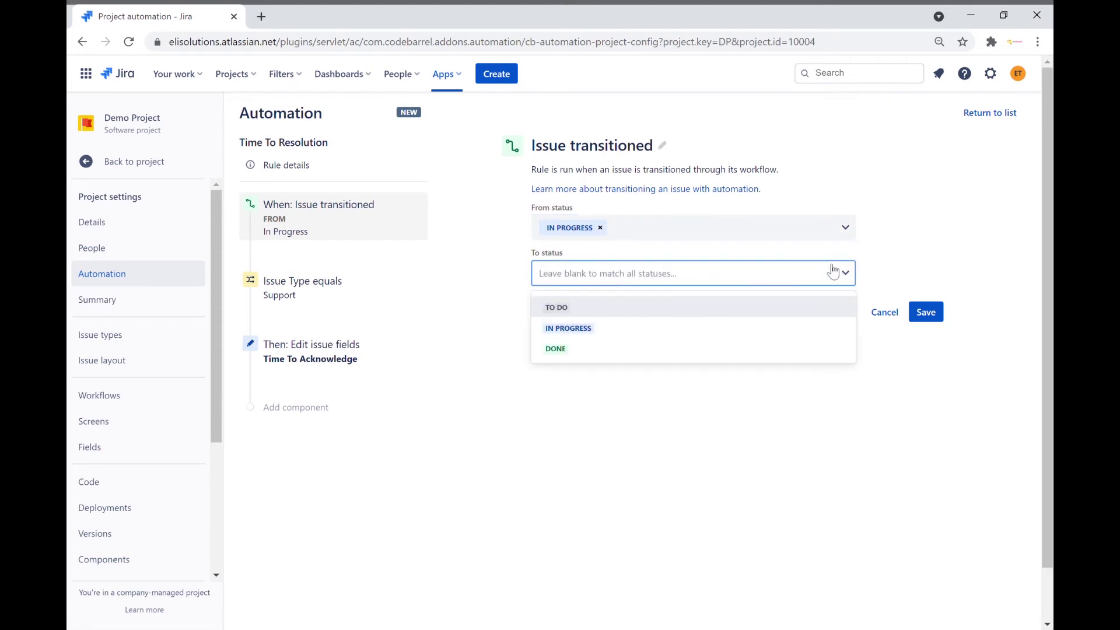
{"action": "left_click", "coordinate": [613, 345]}
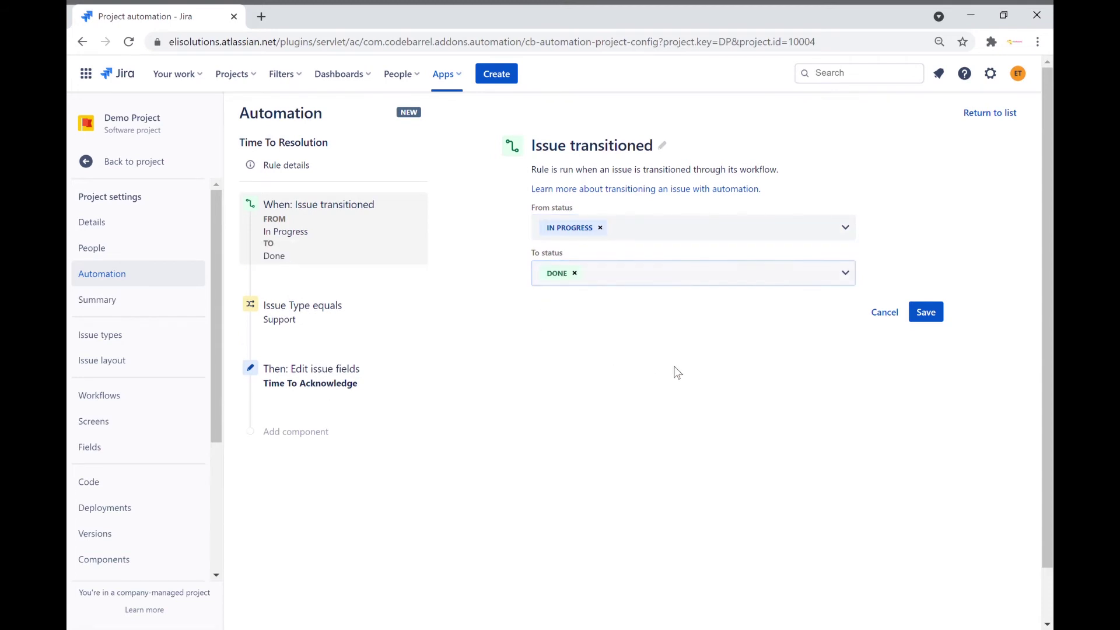
{"action": "left_click", "coordinate": [932, 314]}
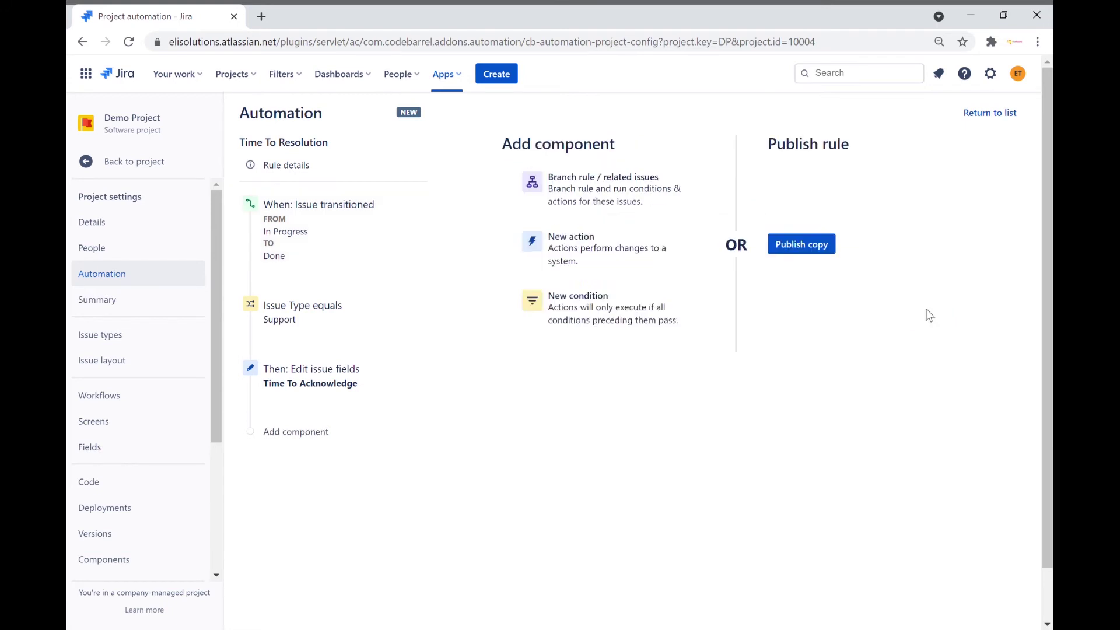
Step: Add Time To Resolution to the Edit issue action and move the elapsed-seconds formula into it
{"action": "left_click", "coordinate": [338, 387]}
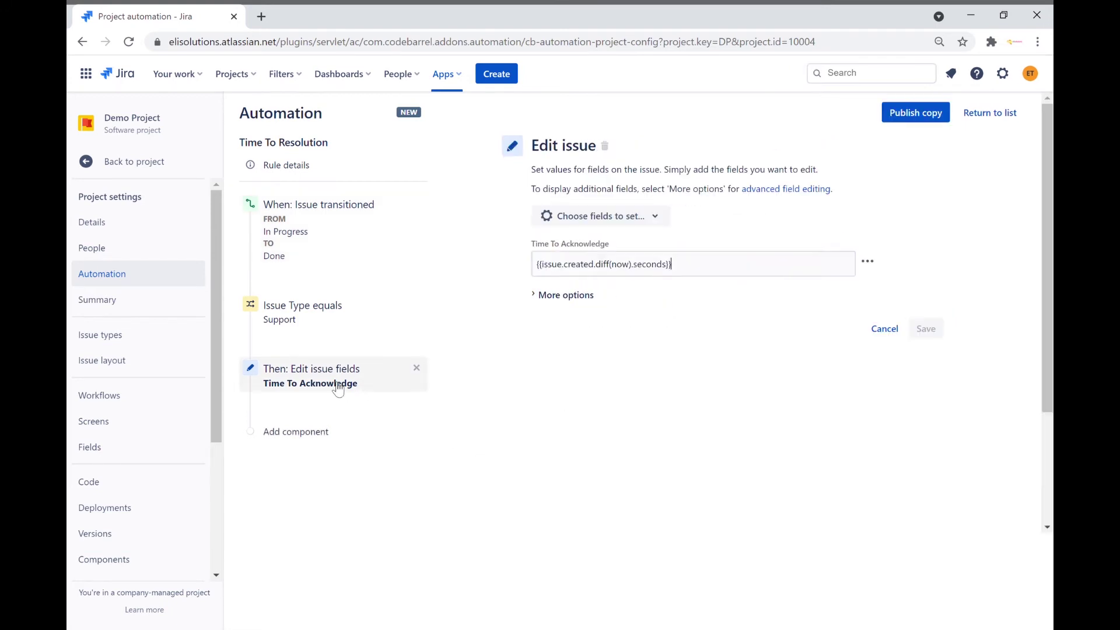
{"action": "left_click", "coordinate": [663, 218]}
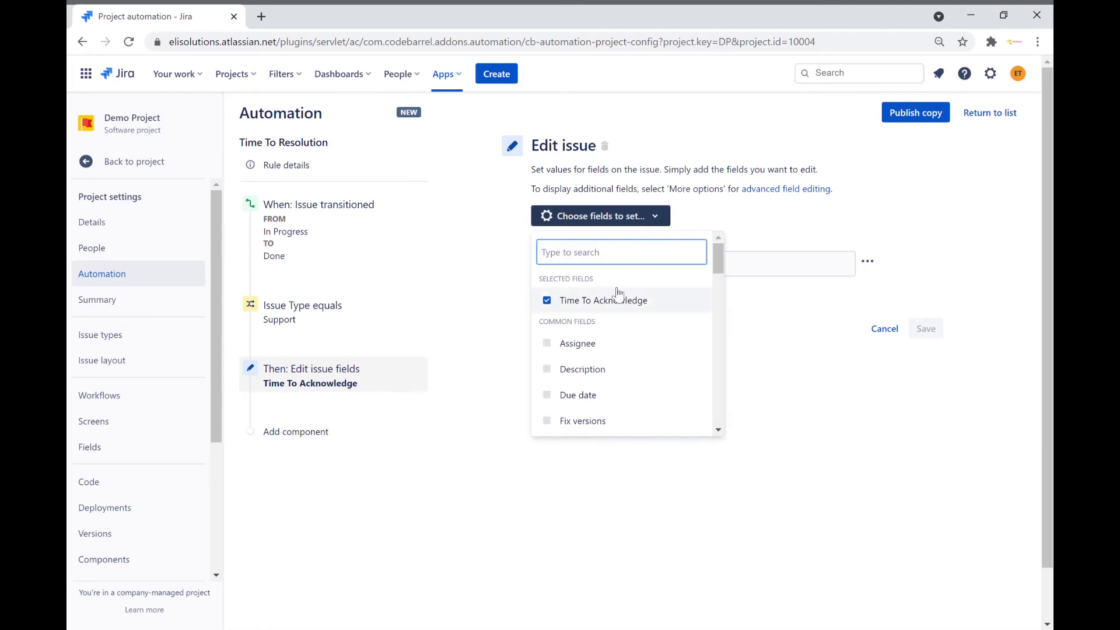
{"action": "type", "text": "time to"}
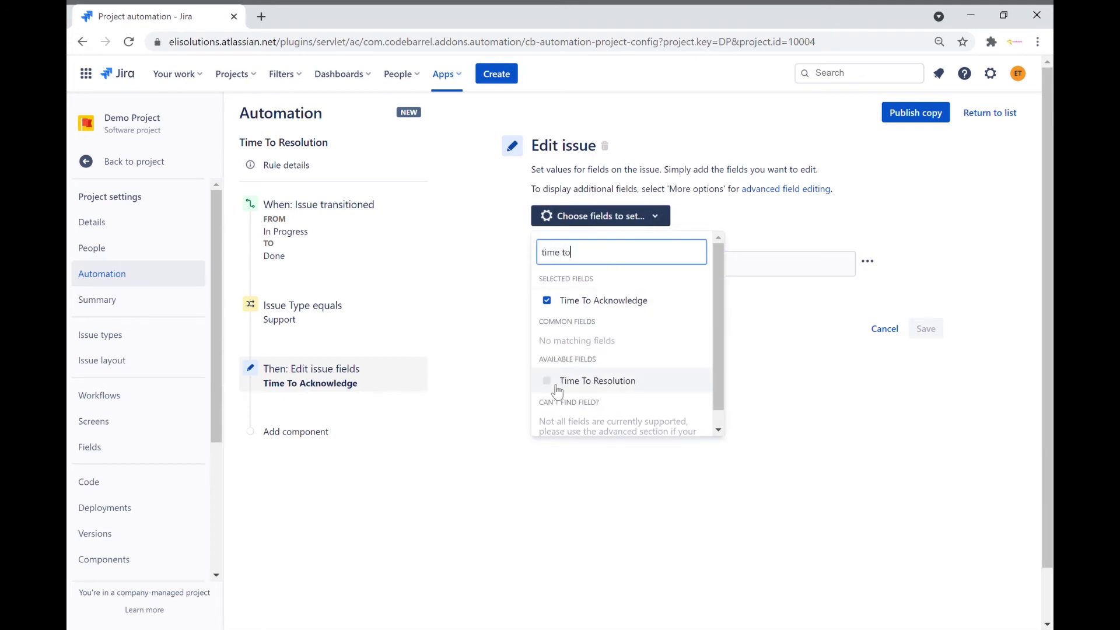
{"action": "left_click", "coordinate": [559, 381]}
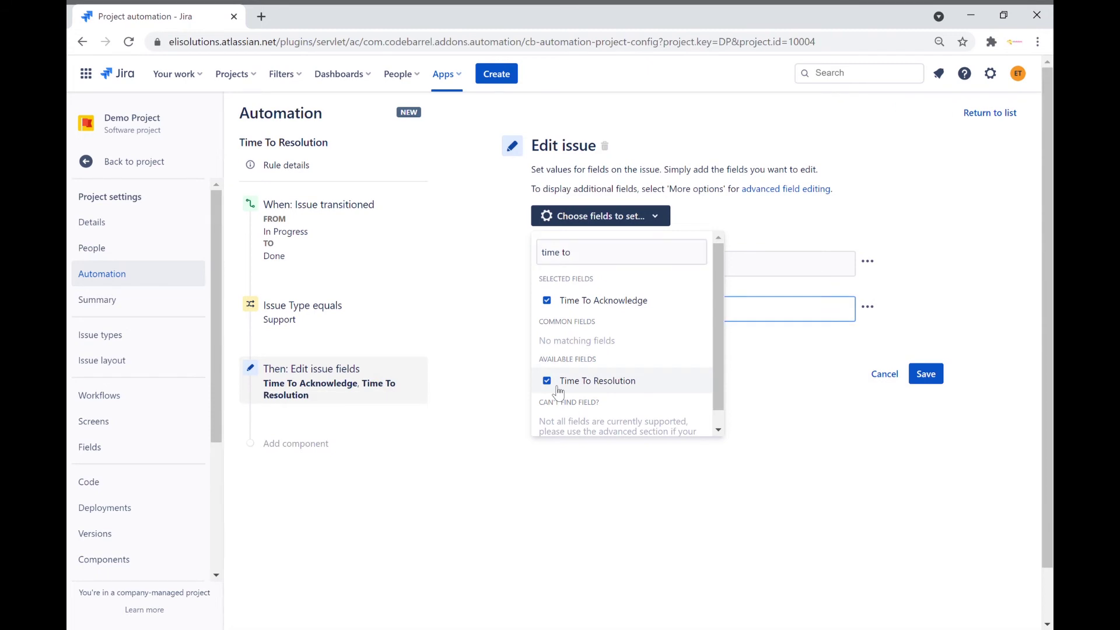
{"action": "left_click", "coordinate": [779, 362]}
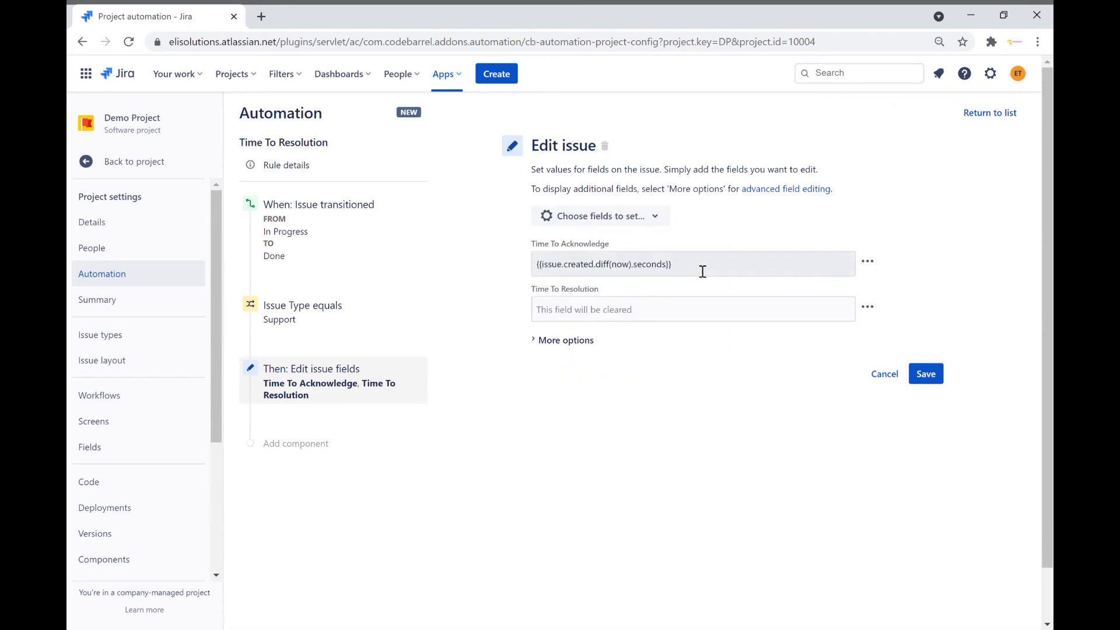
{"action": "left_click_drag", "start_coordinate": [703, 272], "coordinate": [490, 269]}
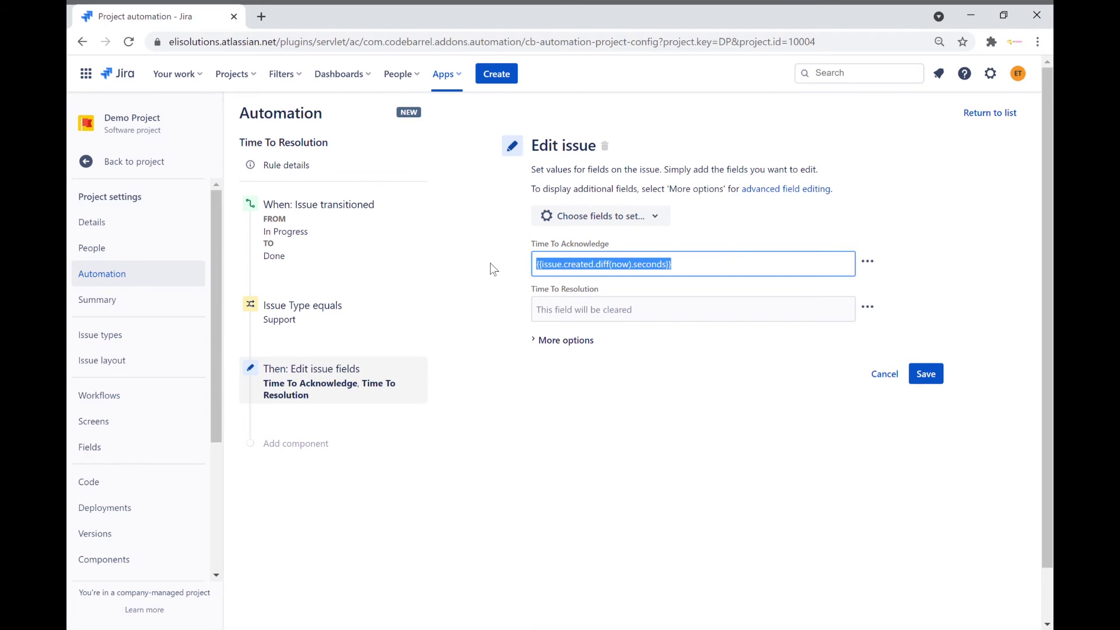
{"action": "key", "text": "ctrl+x"}
{"action": "left_click", "coordinate": [624, 316]}
{"action": "key", "text": "ctrl+v"}
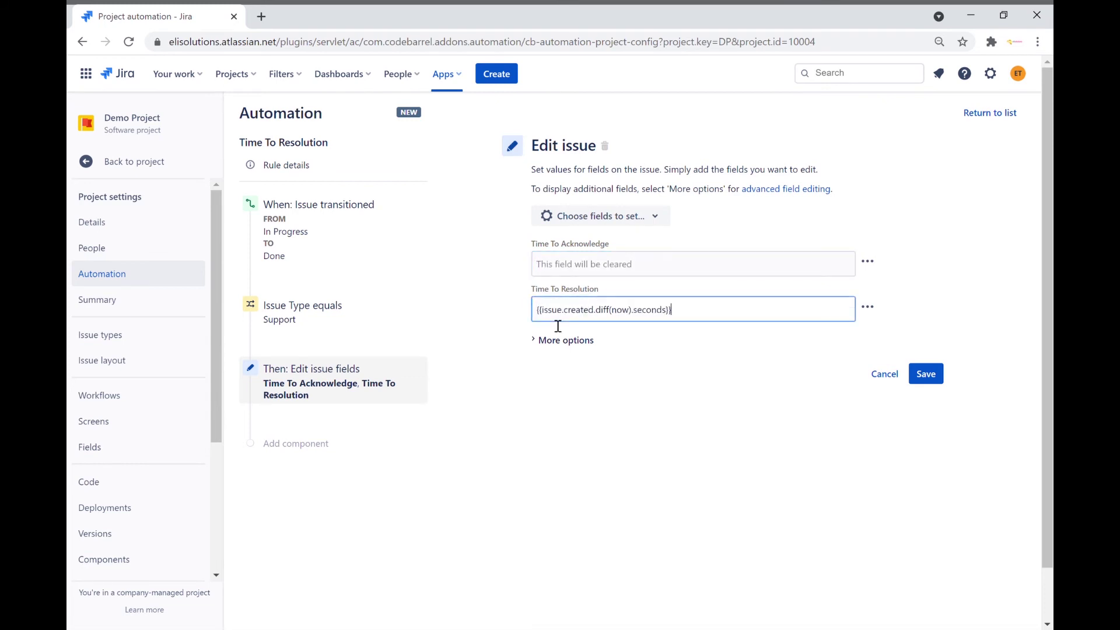
Step: Drop Time To Acknowledge, add Resolution set to Done, and save the action
{"action": "left_click", "coordinate": [655, 216]}
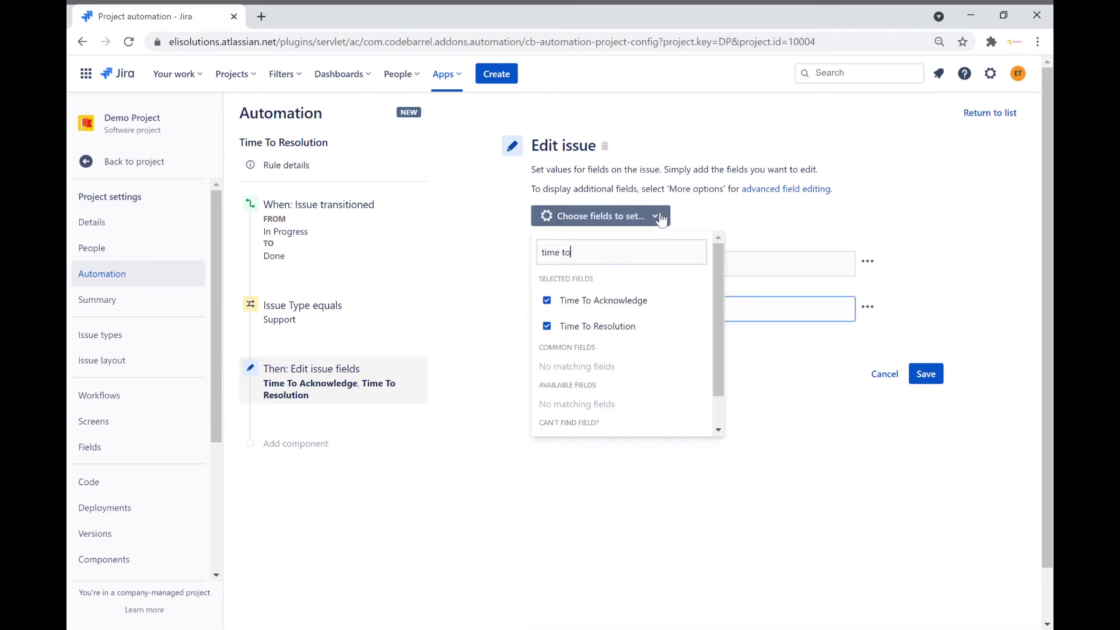
{"action": "left_click", "coordinate": [547, 301]}
{"action": "left_click", "coordinate": [578, 221]}
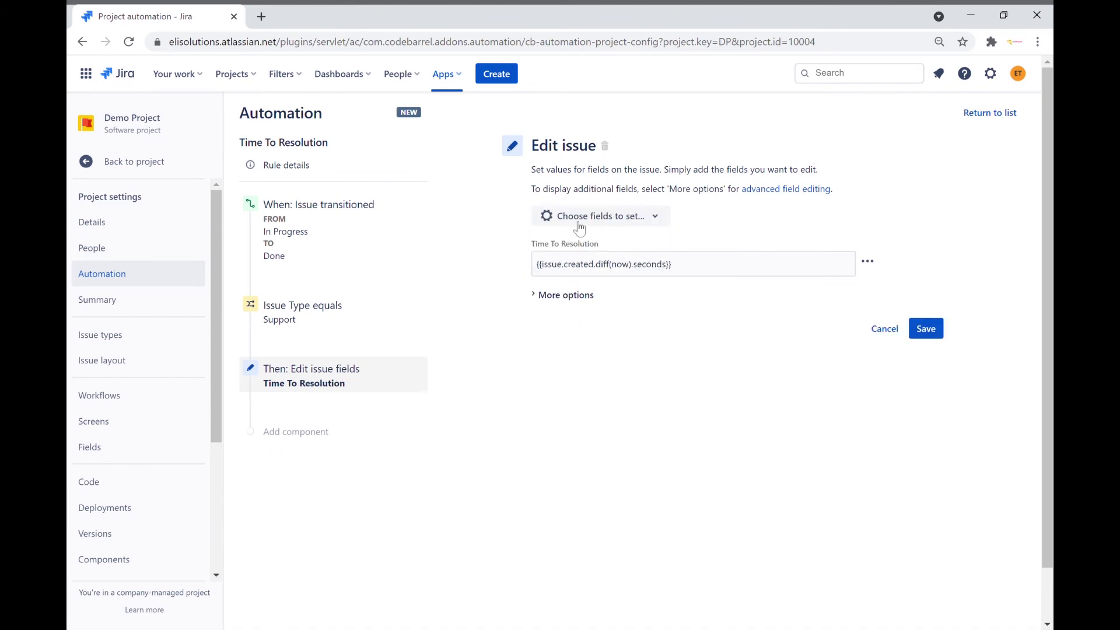
{"action": "left_click", "coordinate": [582, 224]}
{"action": "left_click_drag", "start_coordinate": [582, 252], "coordinate": [543, 252]}
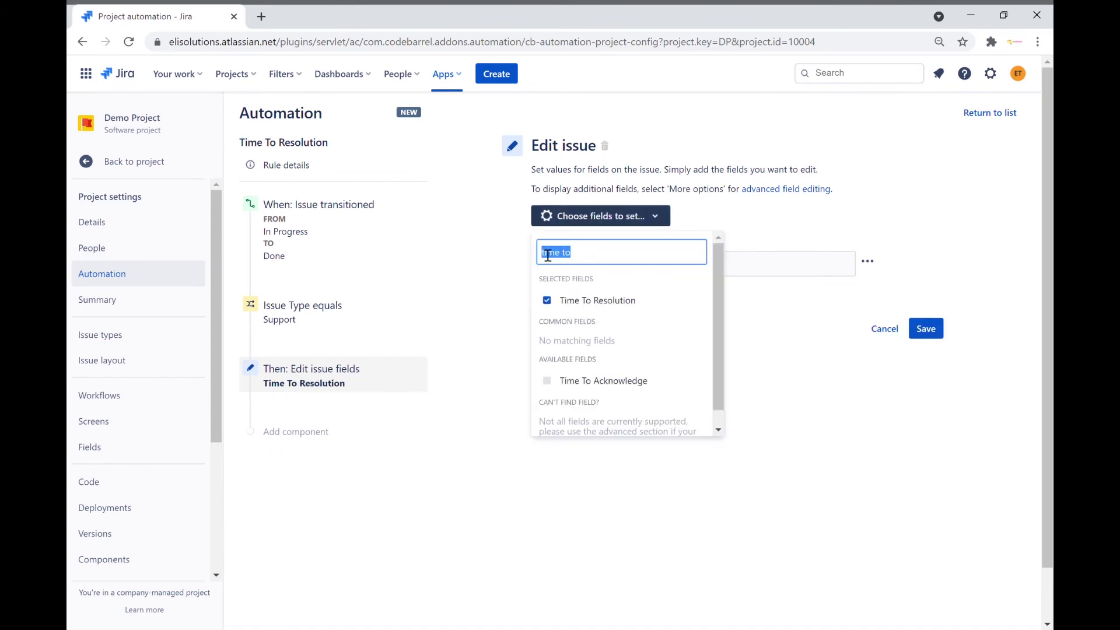
{"action": "key", "text": "BackSpace"}
{"action": "type", "text": "res"}
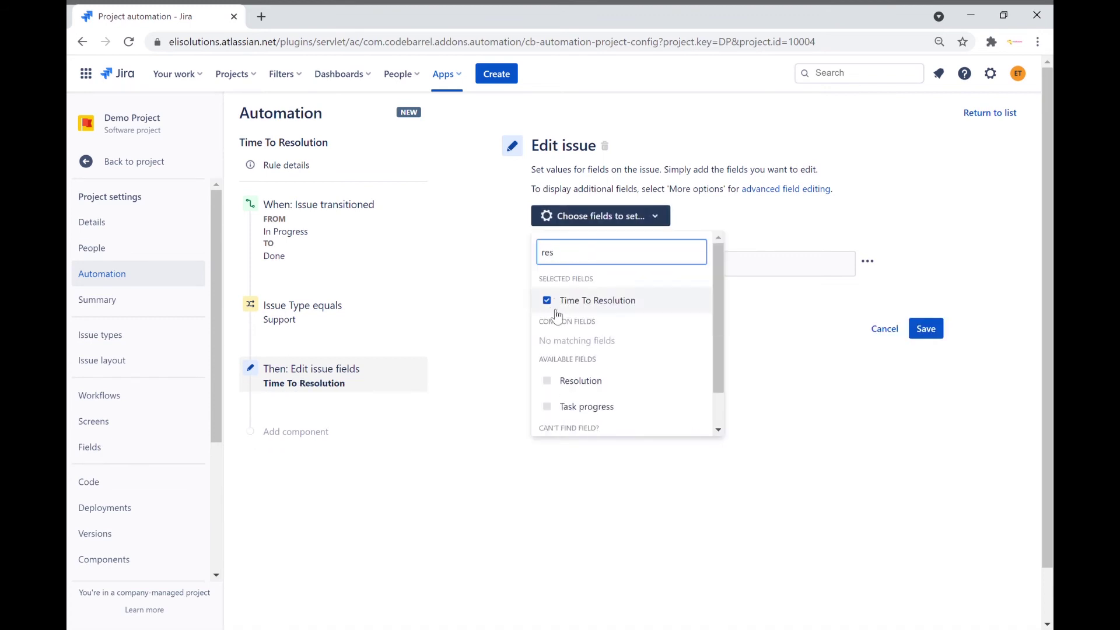
{"action": "left_click", "coordinate": [552, 384]}
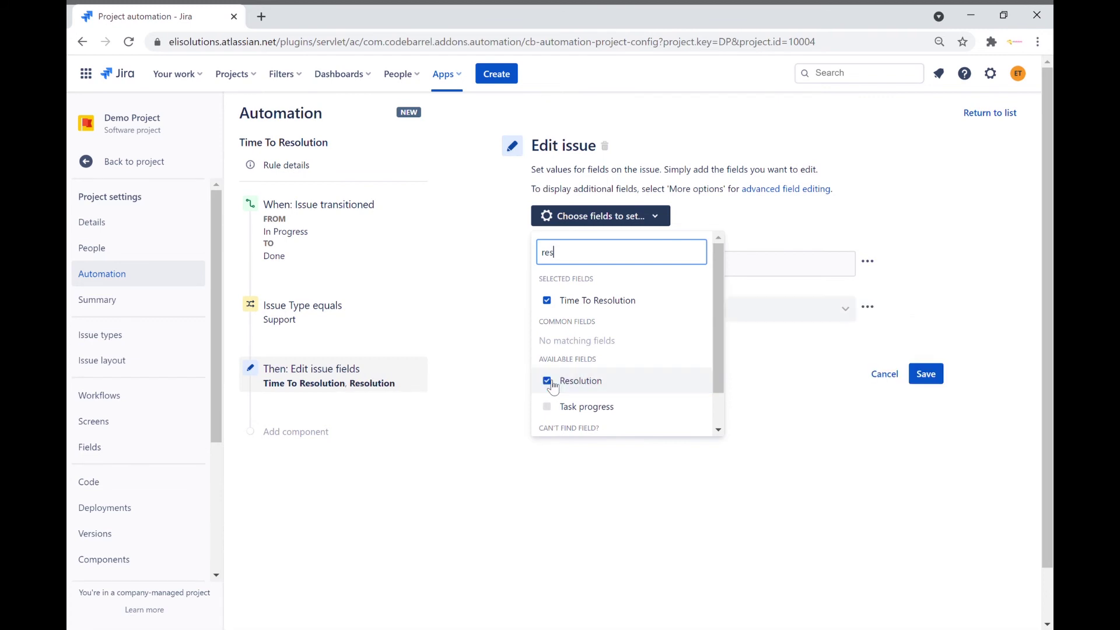
{"action": "left_click", "coordinate": [764, 229]}
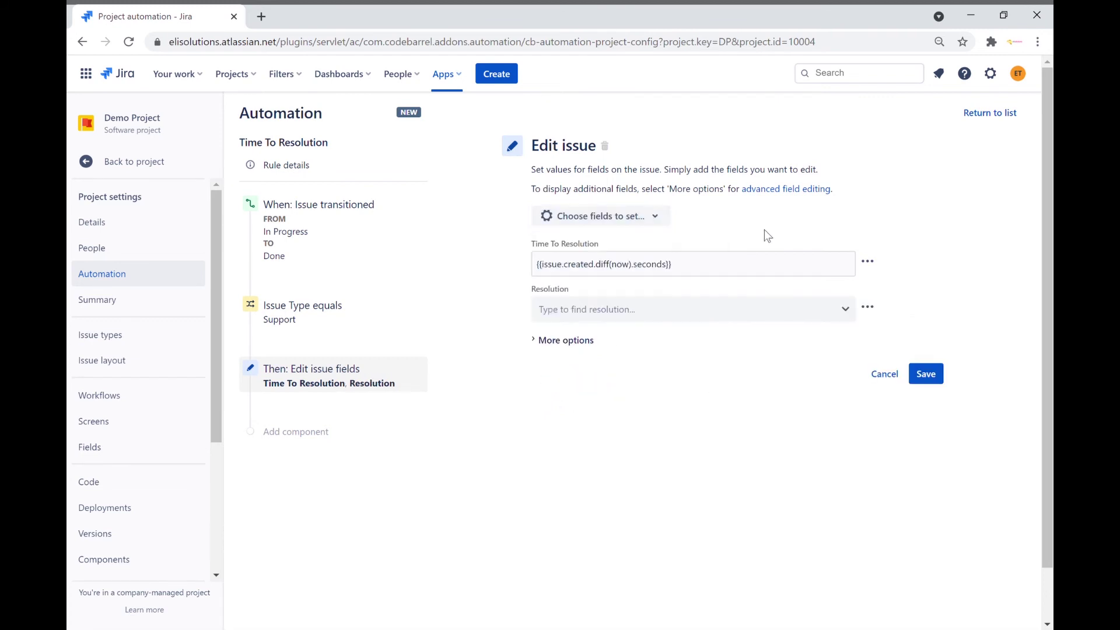
{"action": "left_click", "coordinate": [845, 311]}
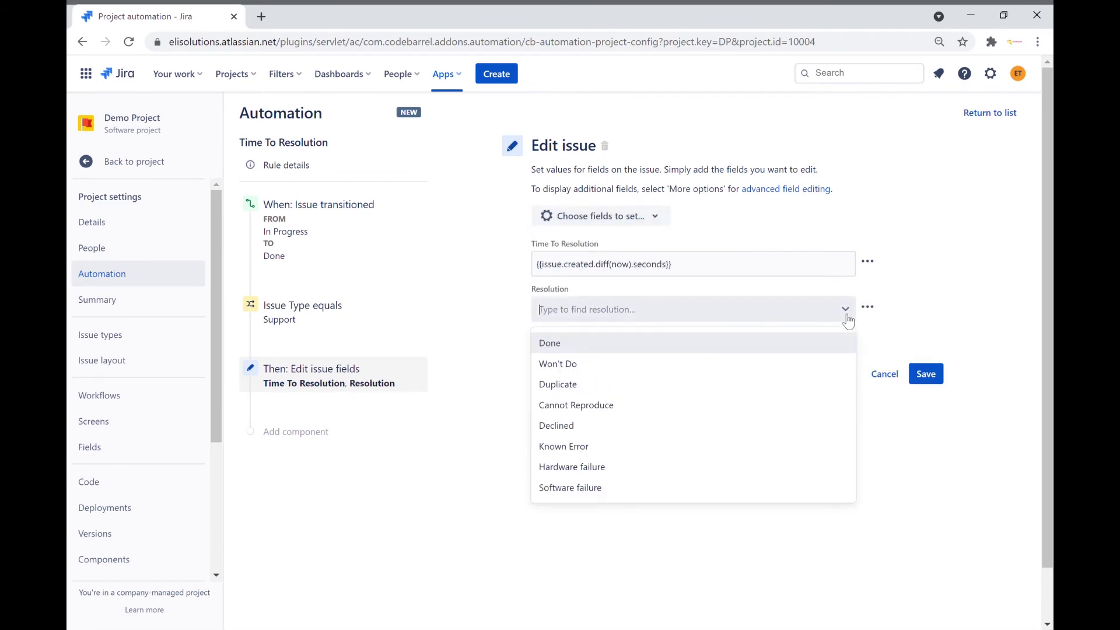
{"action": "left_click", "coordinate": [738, 344]}
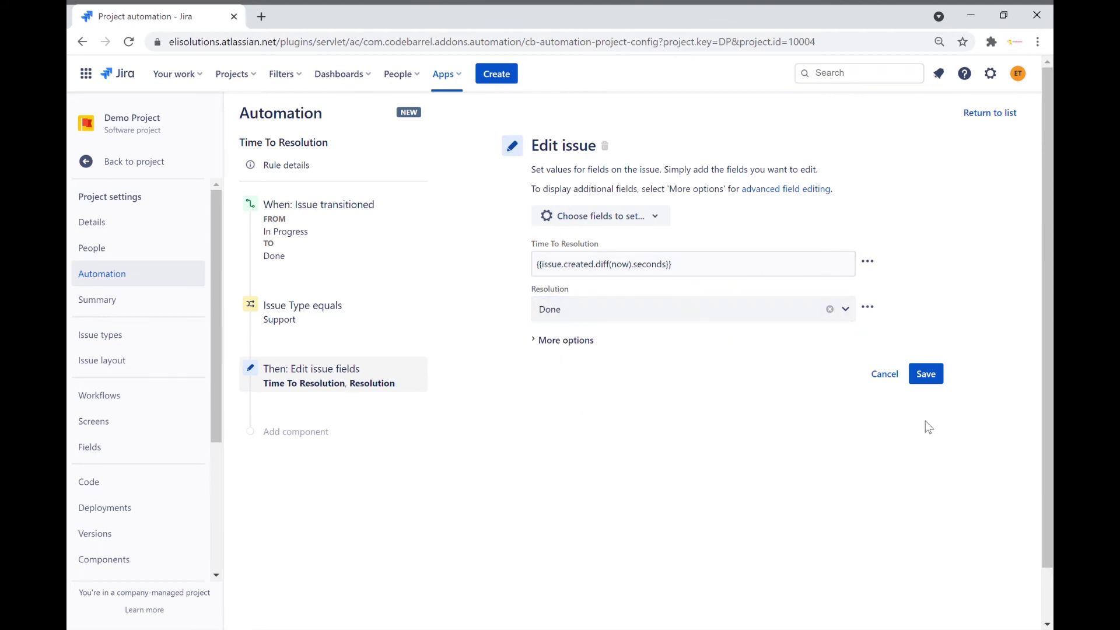
{"action": "left_click", "coordinate": [928, 376]}
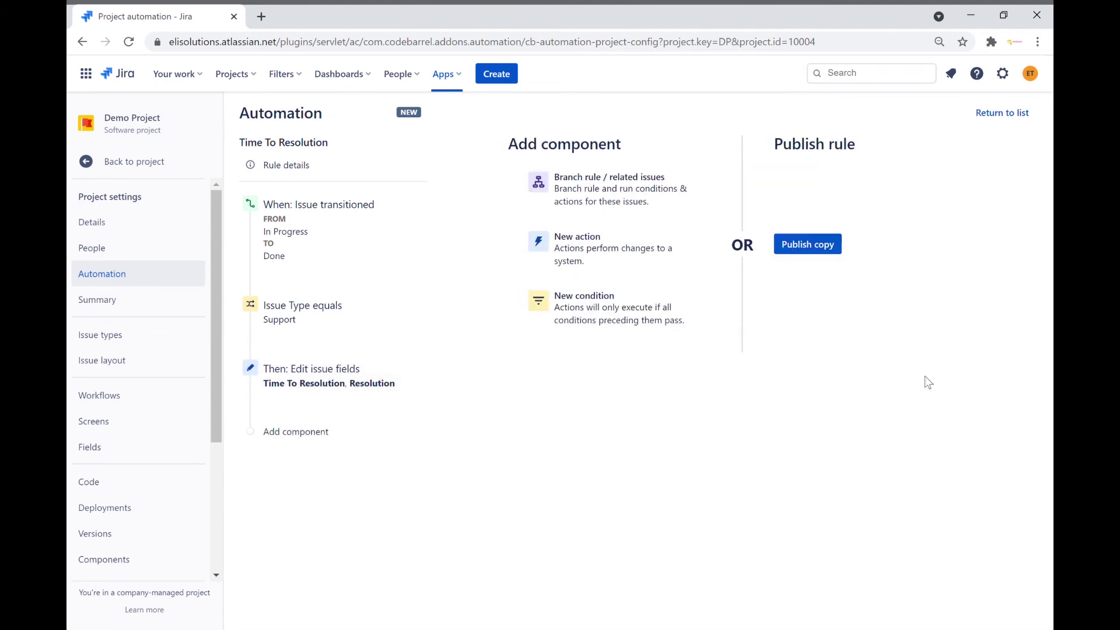
Step: Publish the Time To Resolution rule copy and go back to the rules list
{"action": "left_click", "coordinate": [817, 245]}
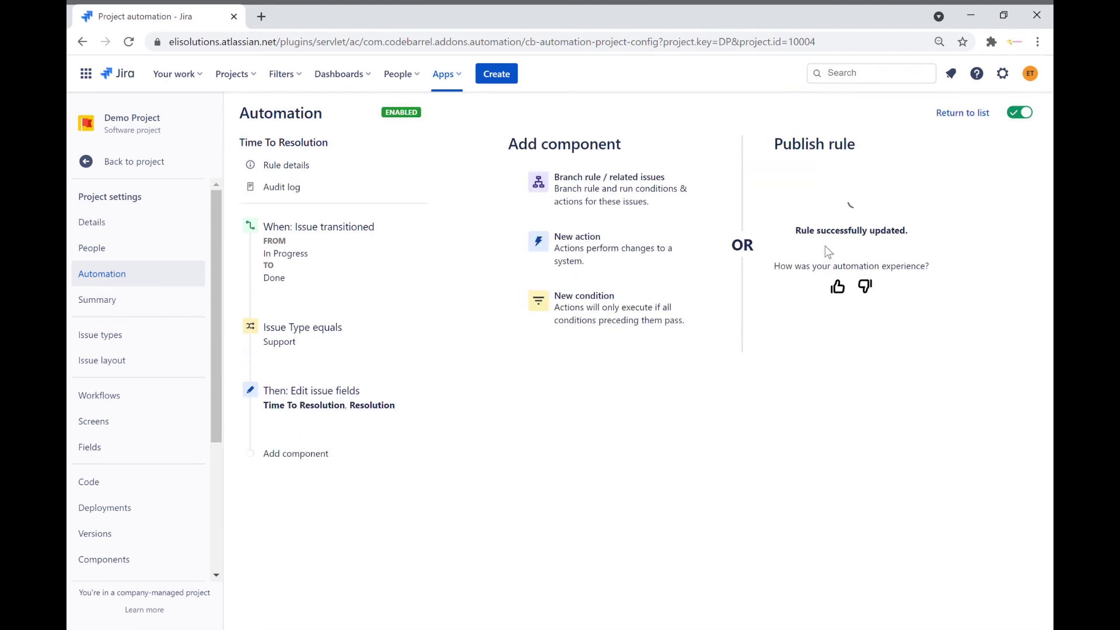
{"action": "left_click", "coordinate": [957, 114]}
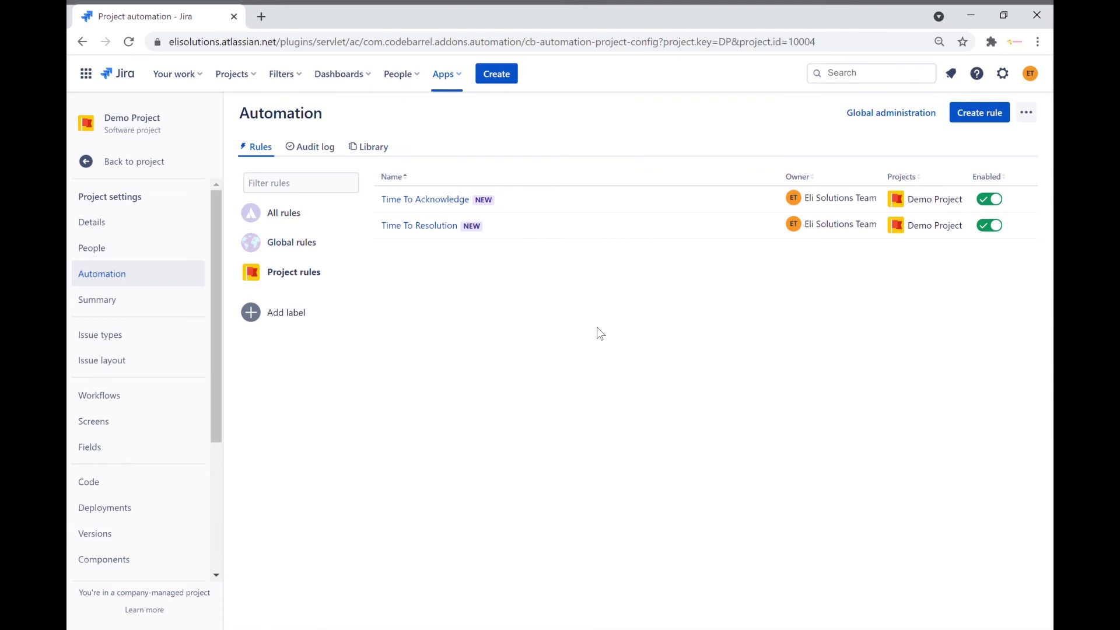
Step: Create a Support issue with summary 'Support Tickets' and open the new DP-4 issue
{"action": "left_click", "coordinate": [499, 73]}
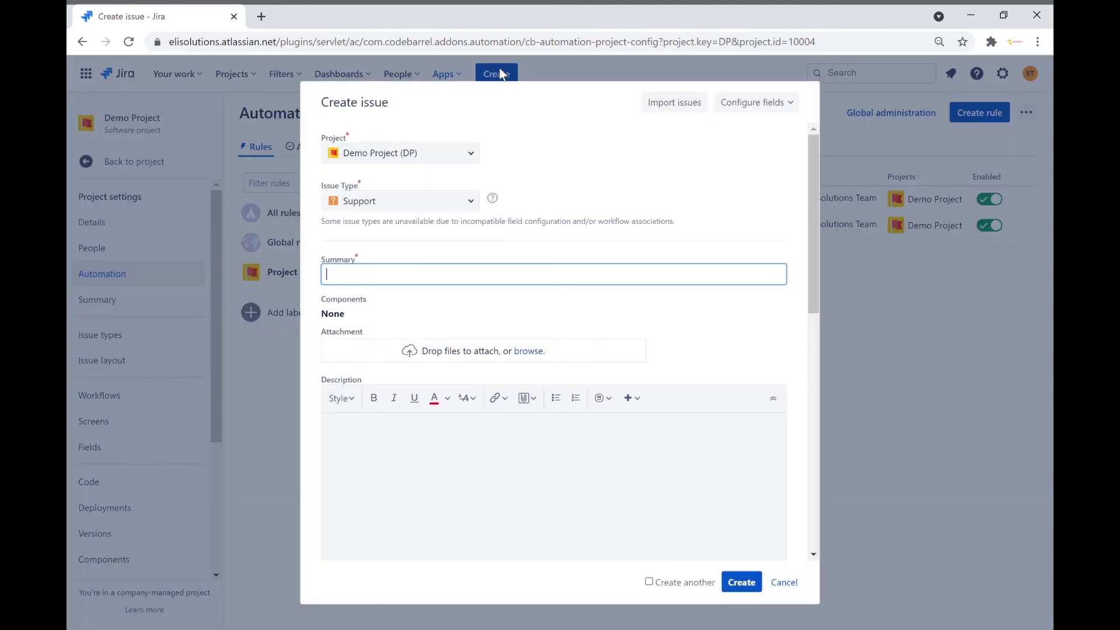
{"action": "type", "text": "Support Tickets"}
{"action": "left_click", "coordinate": [426, 312]}
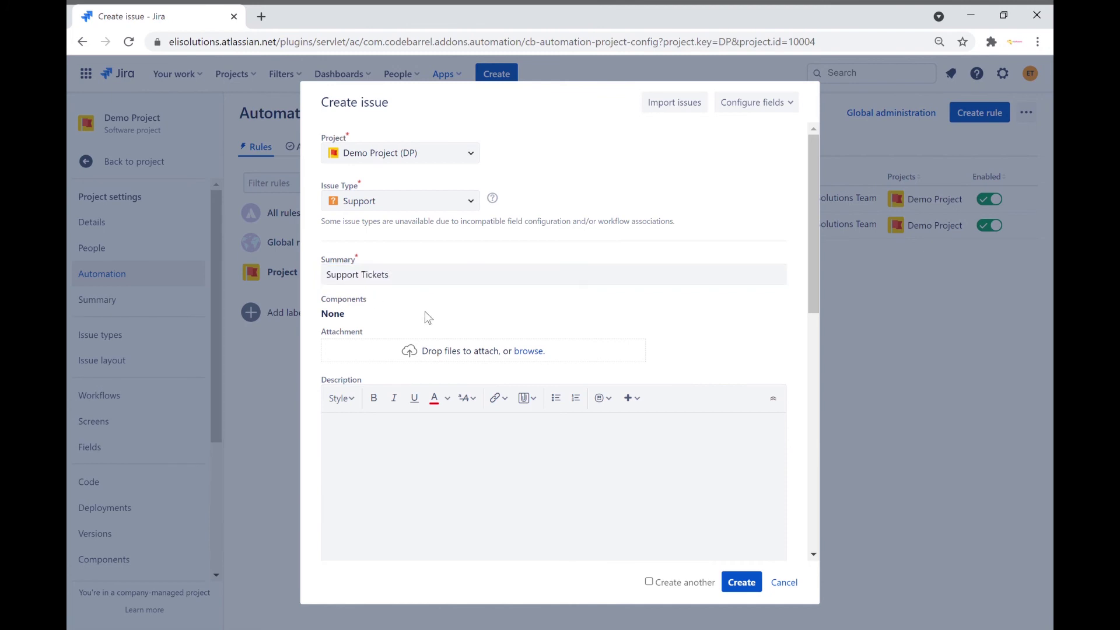
{"action": "scroll", "coordinate": [425, 310], "scroll_direction": "down", "scroll_amount": 3}
{"action": "left_click", "coordinate": [740, 585]}
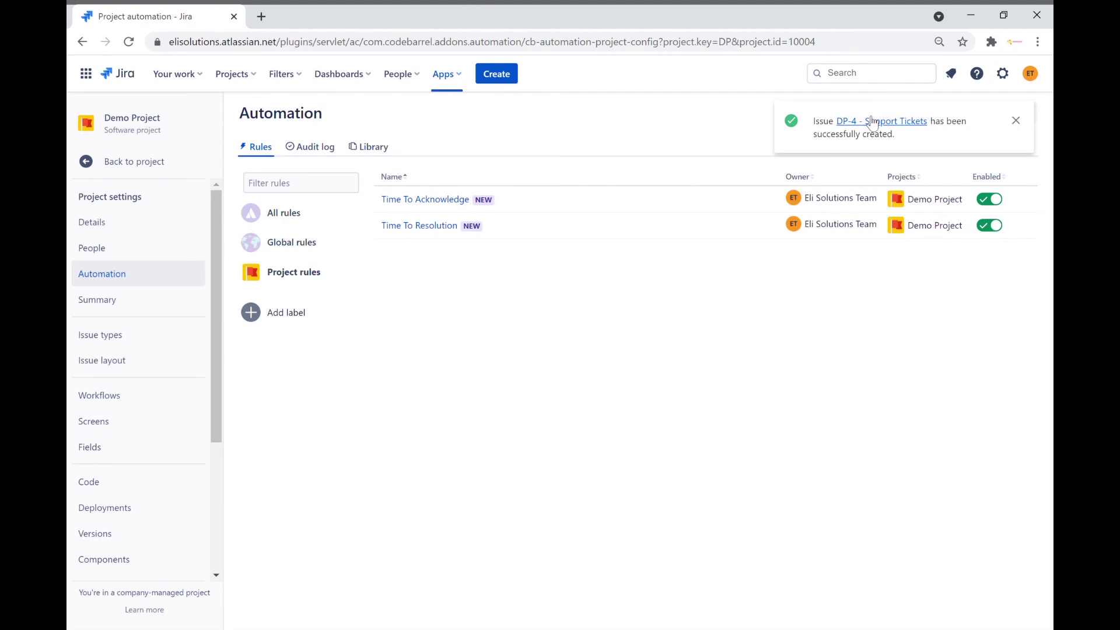
{"action": "left_click", "coordinate": [872, 122]}
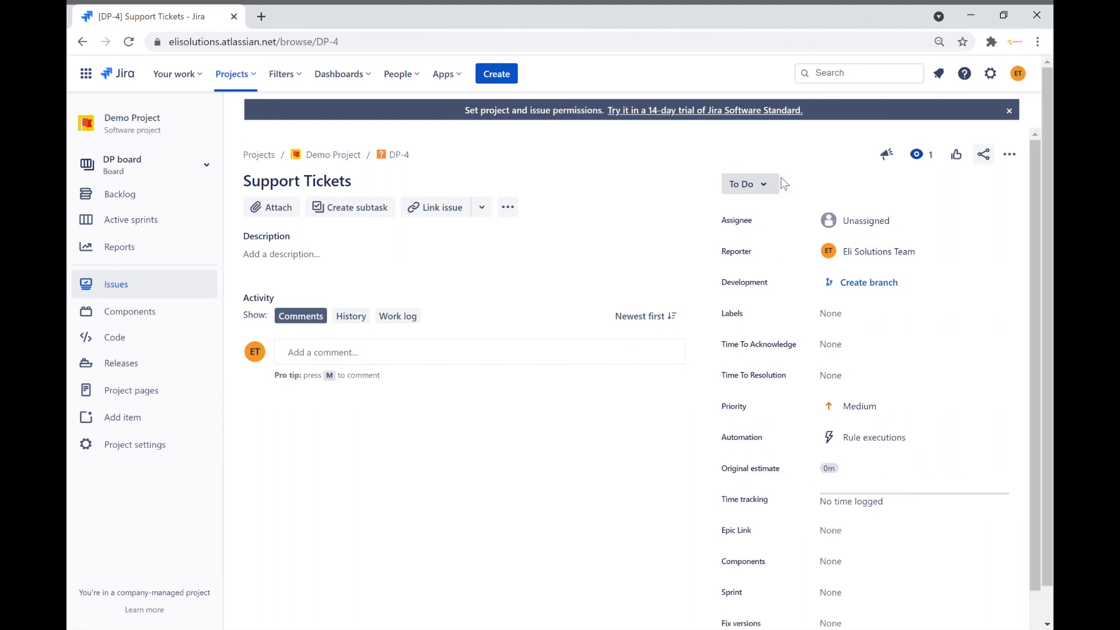
Step: Move DP-4 to In Progress, confirm Time To Acknowledge shows 19, then set it to Done
{"action": "left_click", "coordinate": [768, 185]}
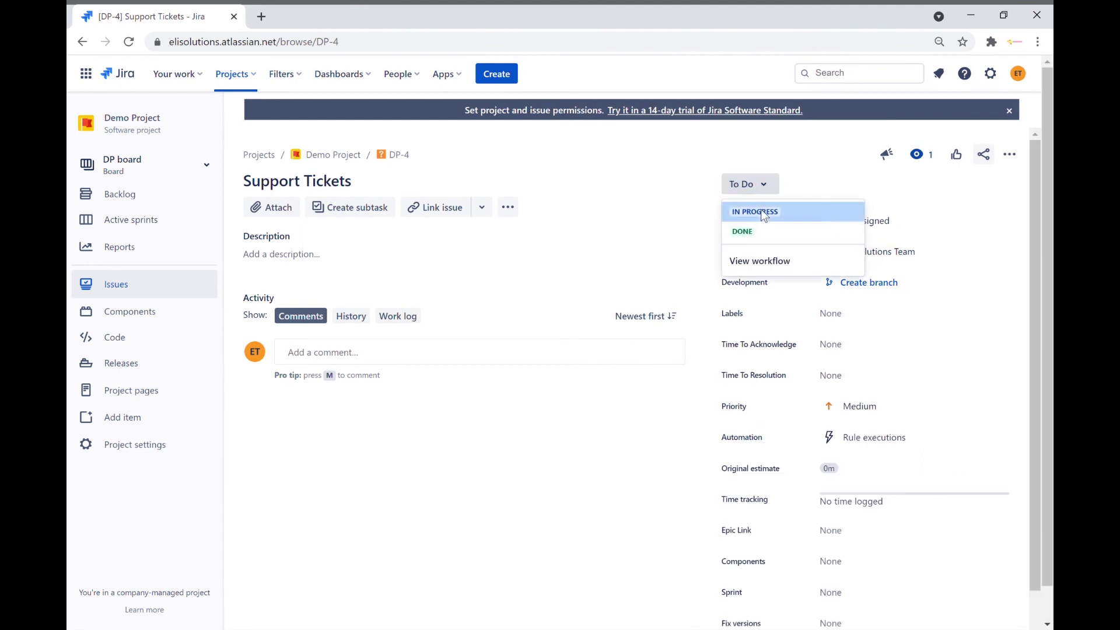
{"action": "left_click", "coordinate": [763, 214]}
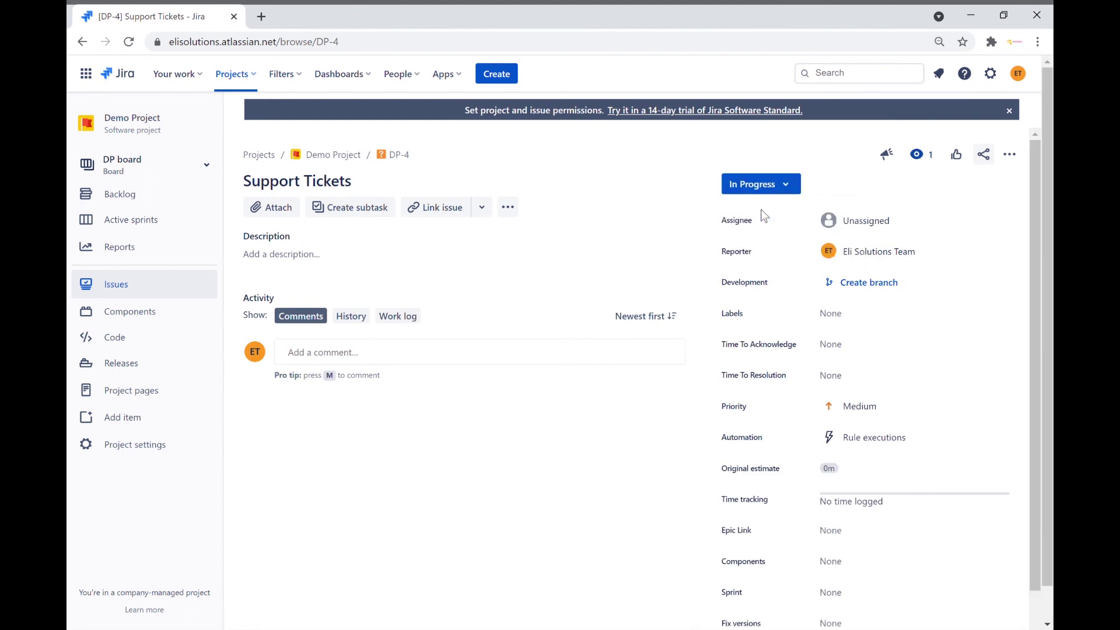
{"action": "left_click", "coordinate": [129, 43]}
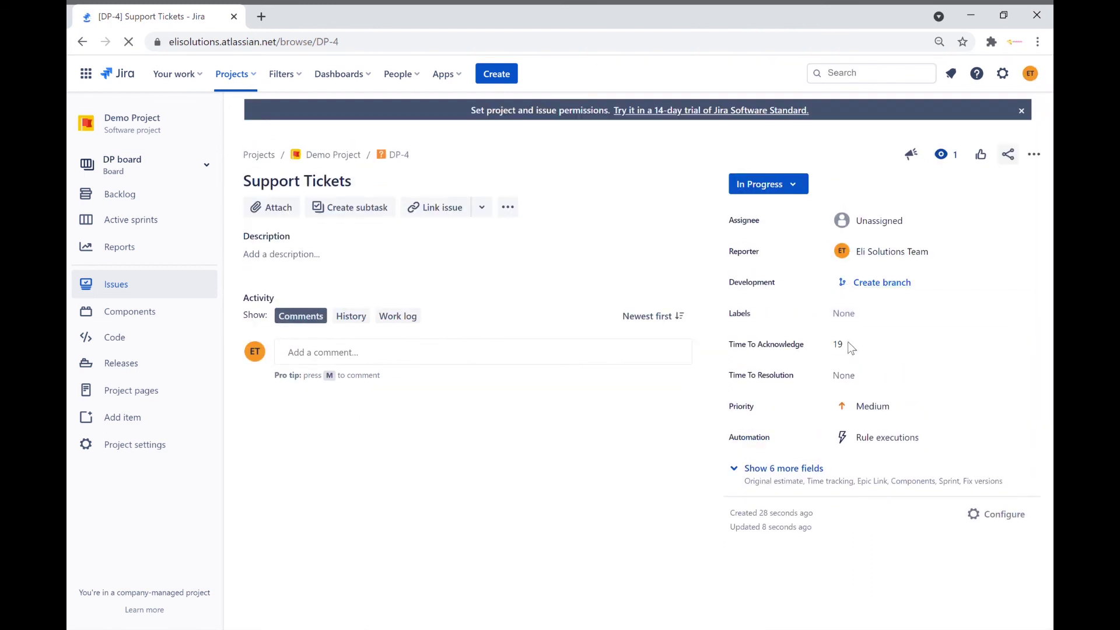
{"action": "left_click", "coordinate": [802, 189]}
{"action": "left_click", "coordinate": [754, 233]}
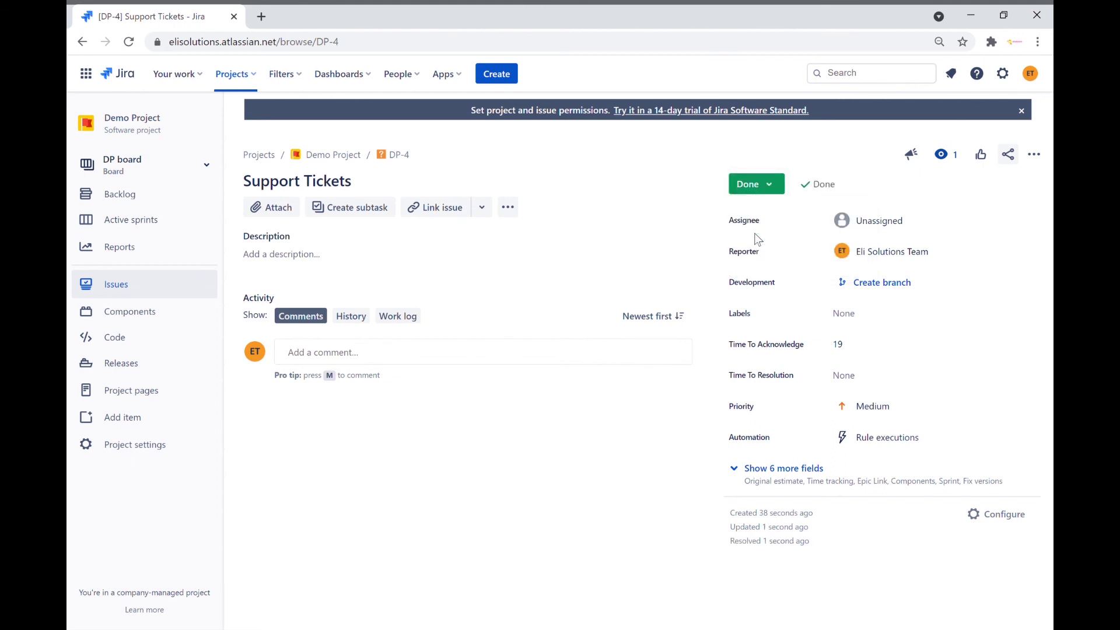
Step: Reload DP-4 to confirm Time To Resolution now reads 39
{"action": "left_click", "coordinate": [125, 44]}
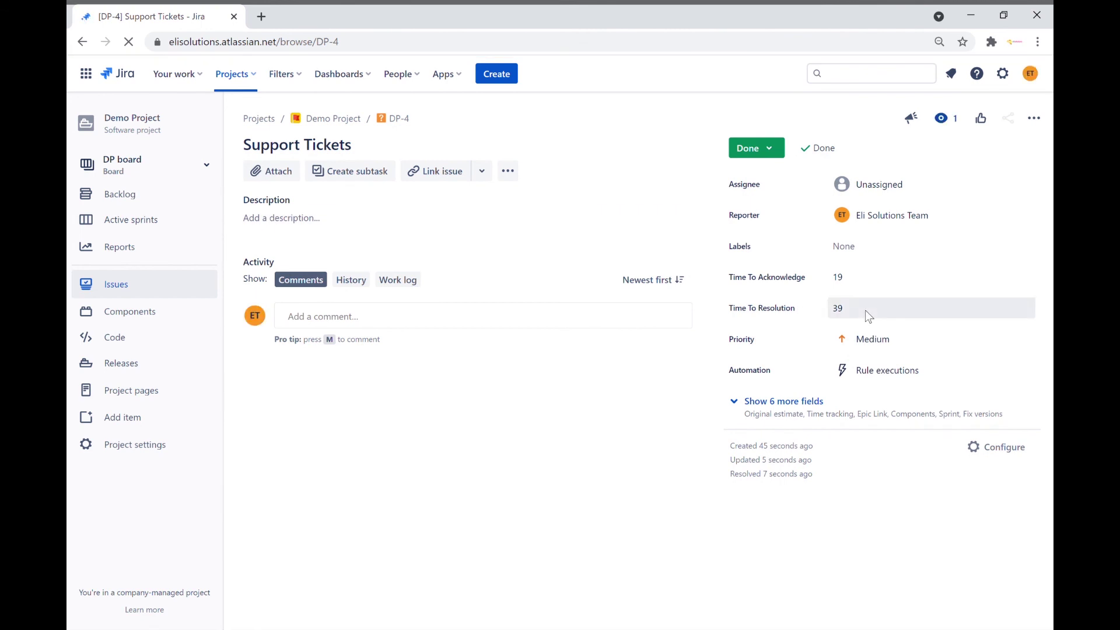